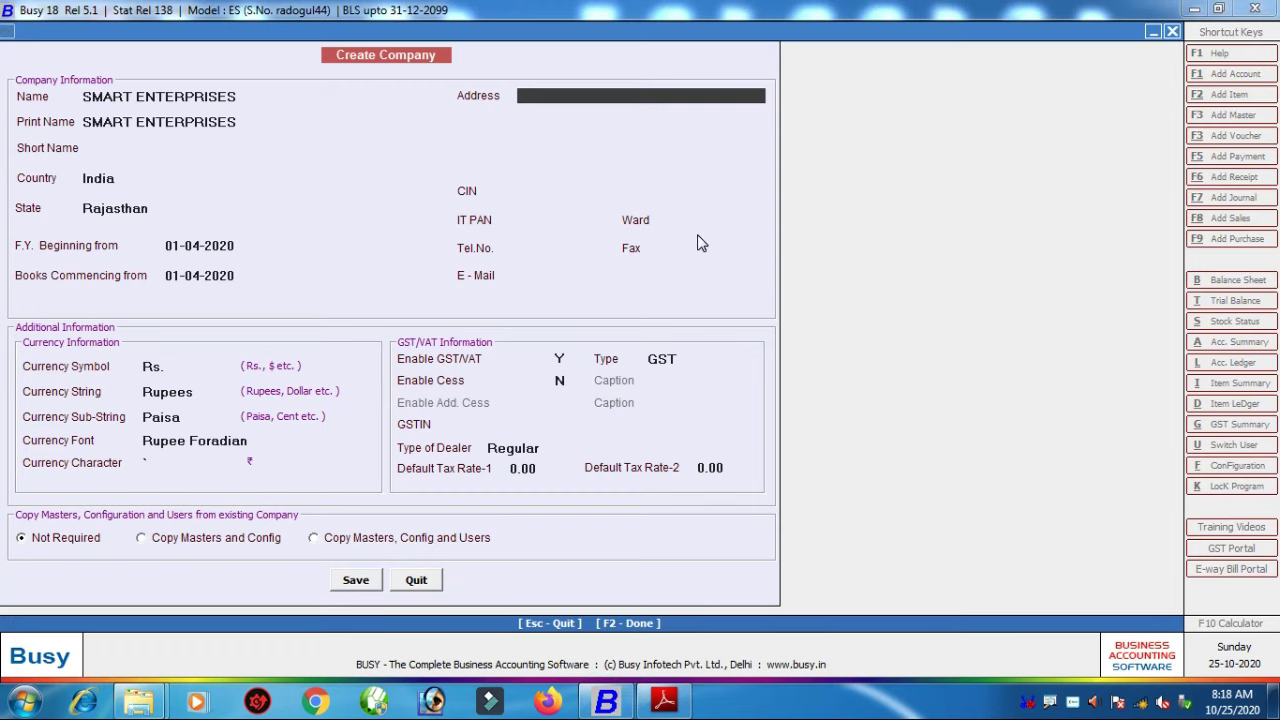
Step: Enter the address lines NEAR MAIN BUS STAND and RAISINGHNAGAR, leaving the remaining lines blank
{"action": "type", "text": "MAIN BUS"}
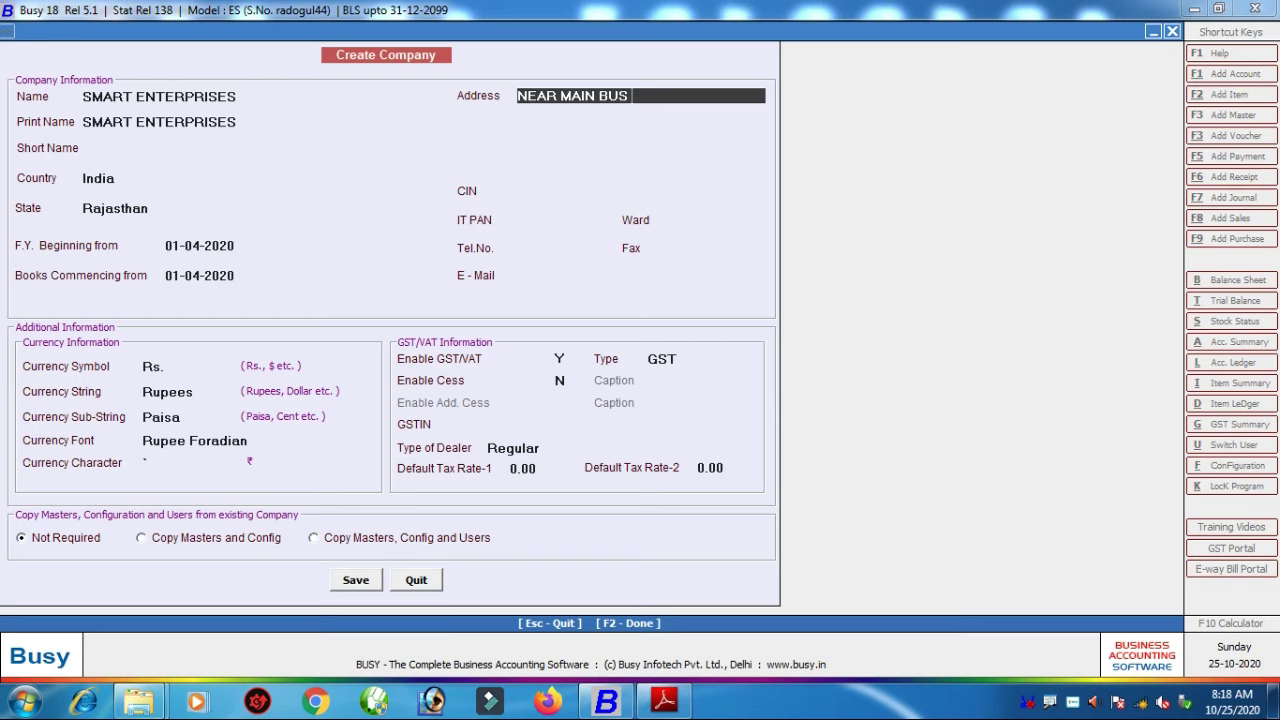
{"action": "type", "text": "STAND"}
{"action": "key", "text": "Return"}
{"action": "type", "text": "RAISINGHNAGAR"}
{"action": "key", "text": "Return"}
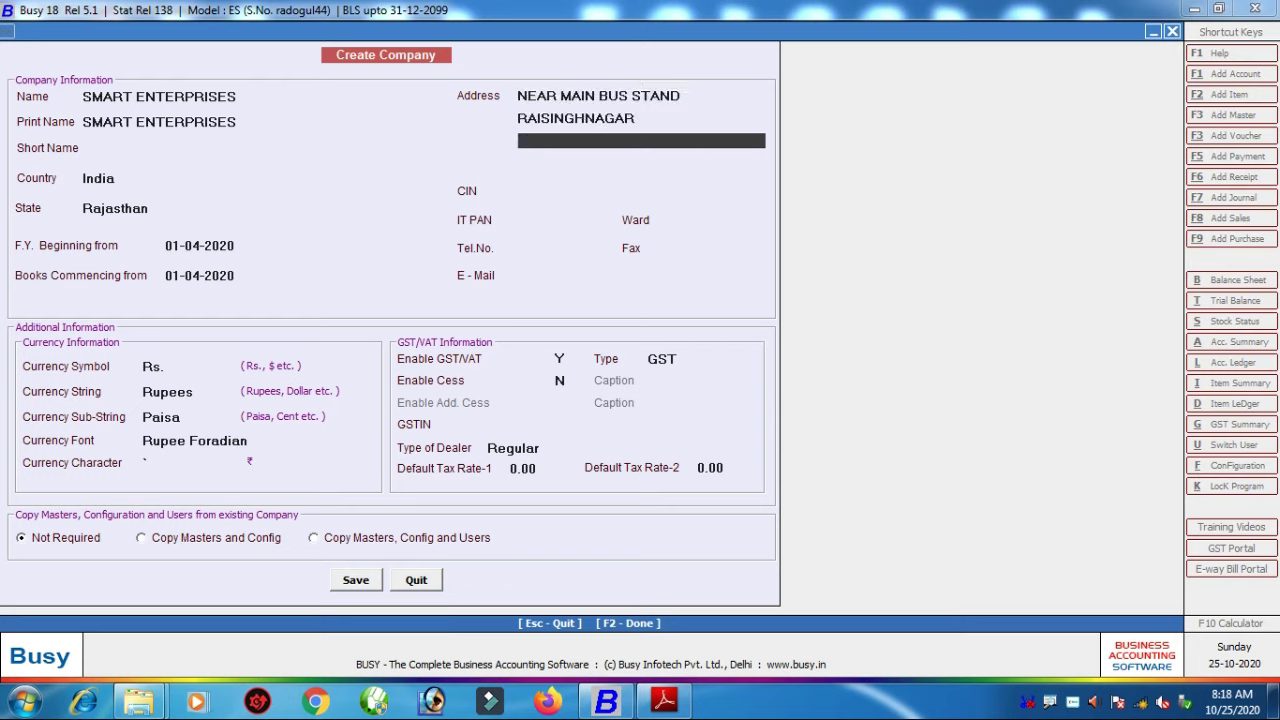
{"action": "key", "text": "Return"}
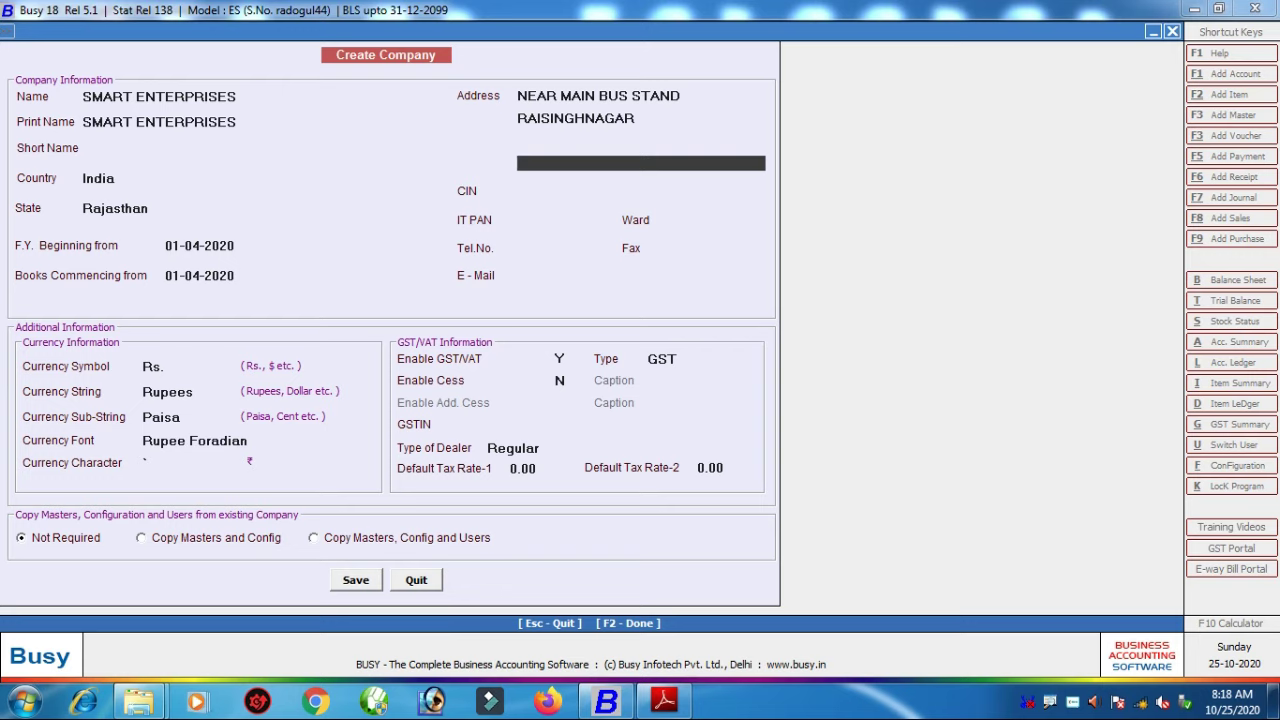
{"action": "key", "text": "Return"}
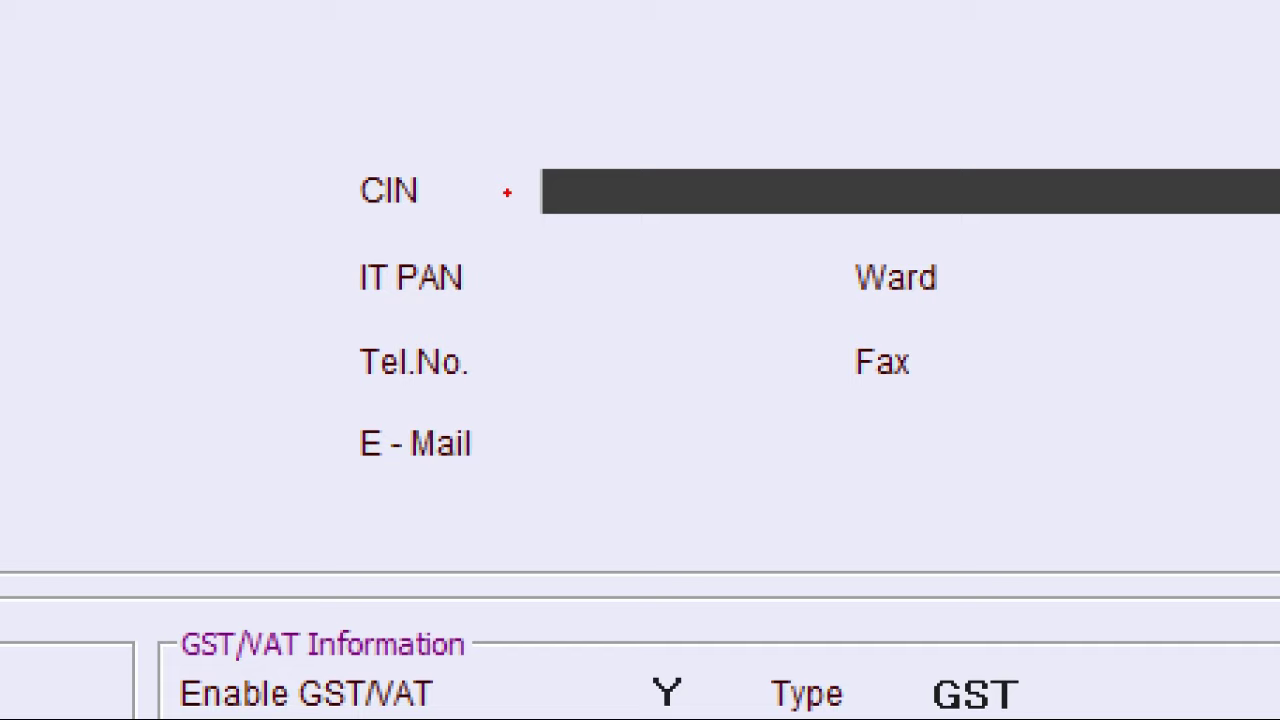
{"action": "key", "text": "Return"}
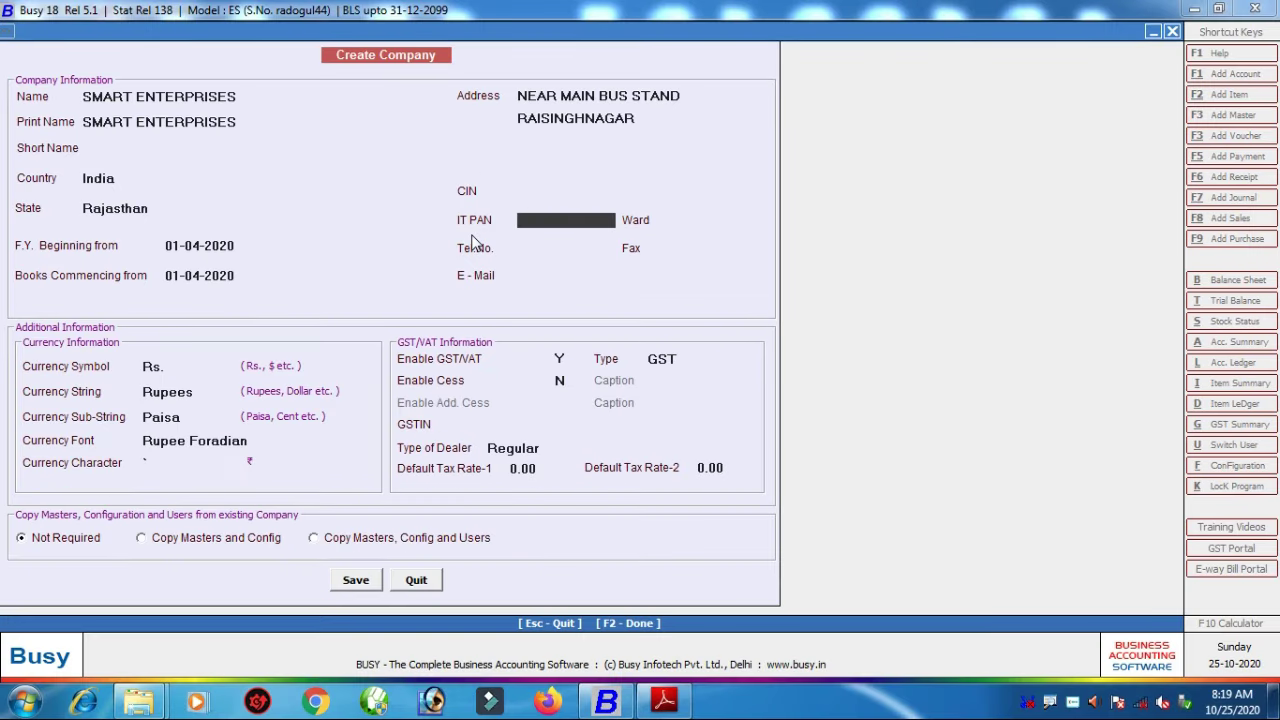
{"action": "key", "text": "Return"}
{"action": "key", "text": "Return"}
{"action": "key", "text": "Return"}
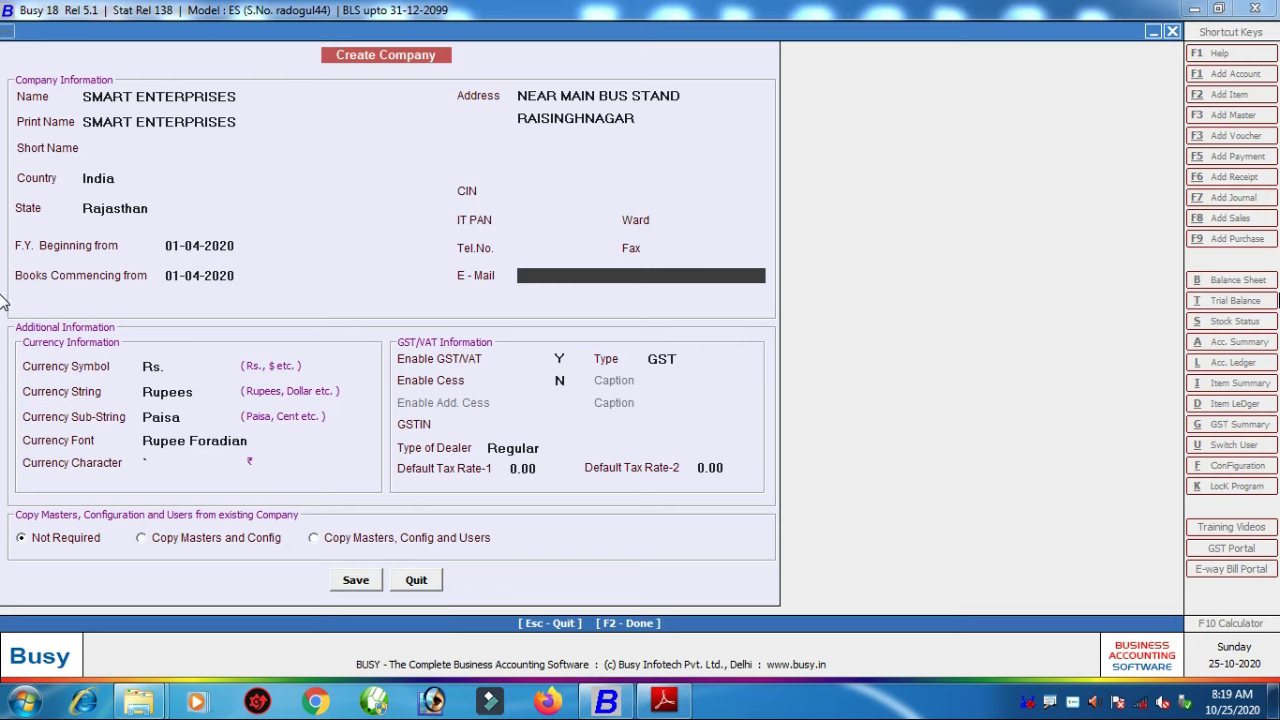
{"action": "key", "text": "Return"}
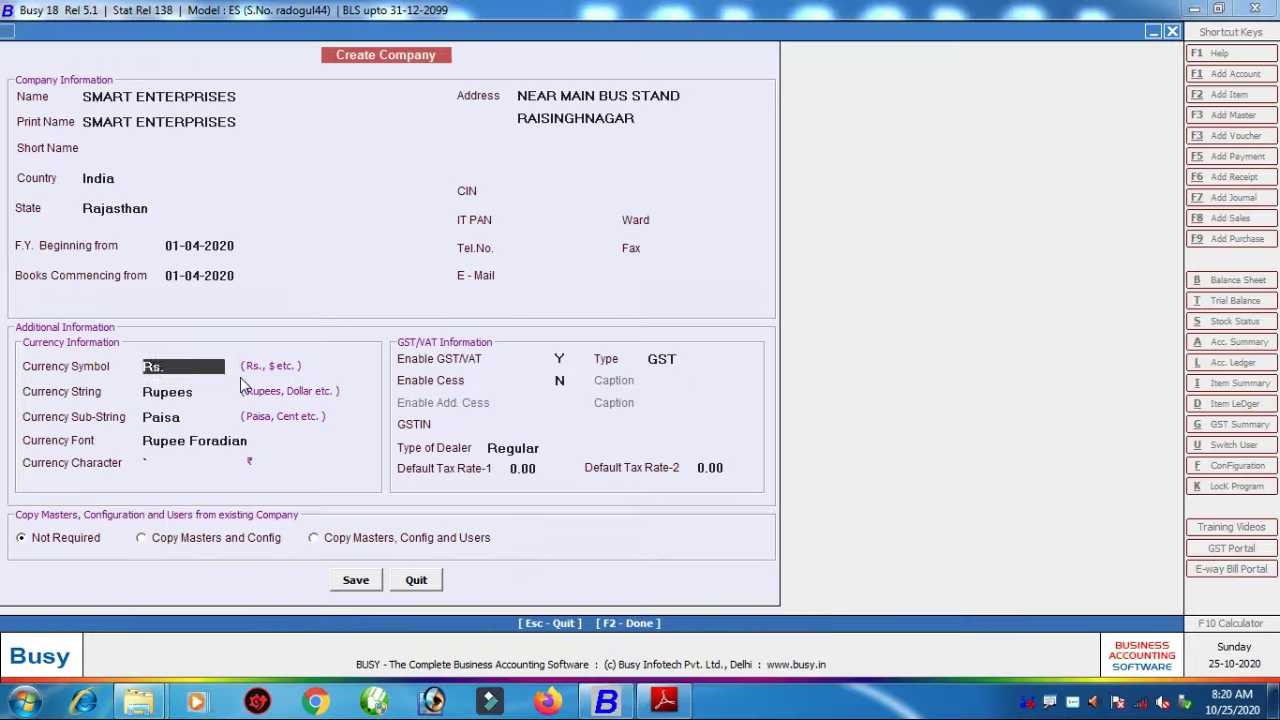
{"action": "key", "text": "Return"}
{"action": "key", "text": "Return"}
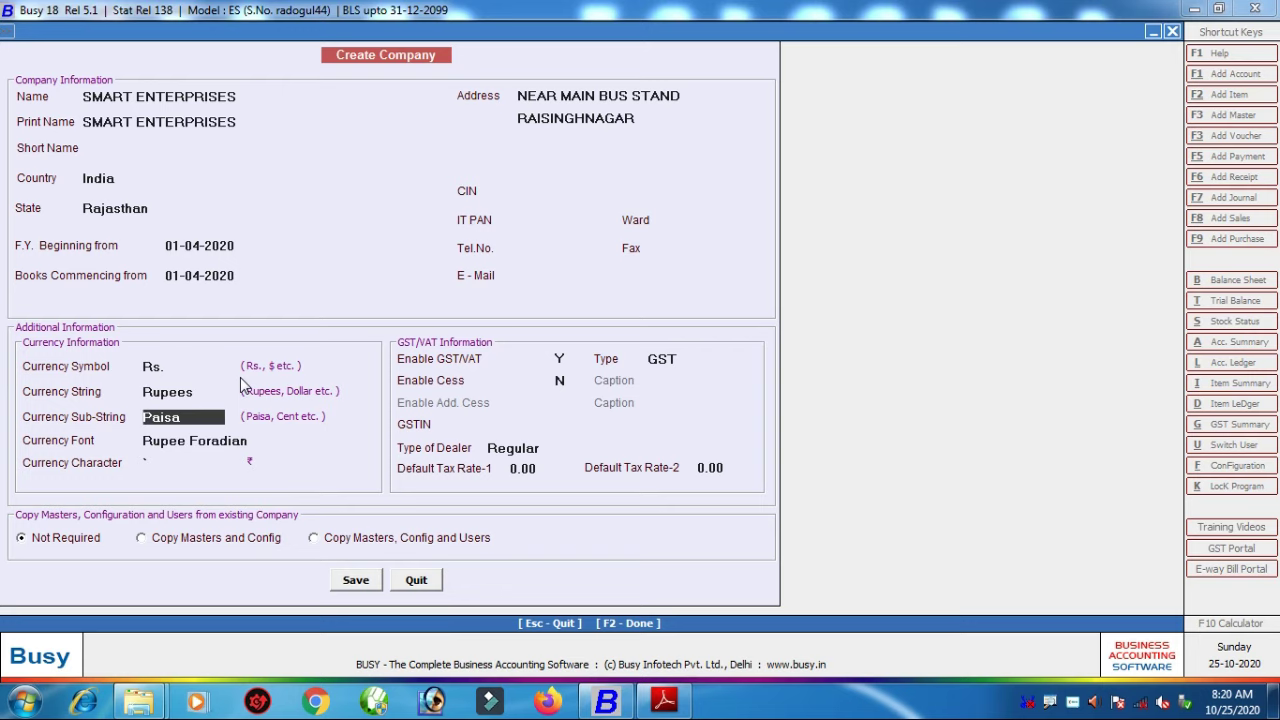
{"action": "key", "text": "Return"}
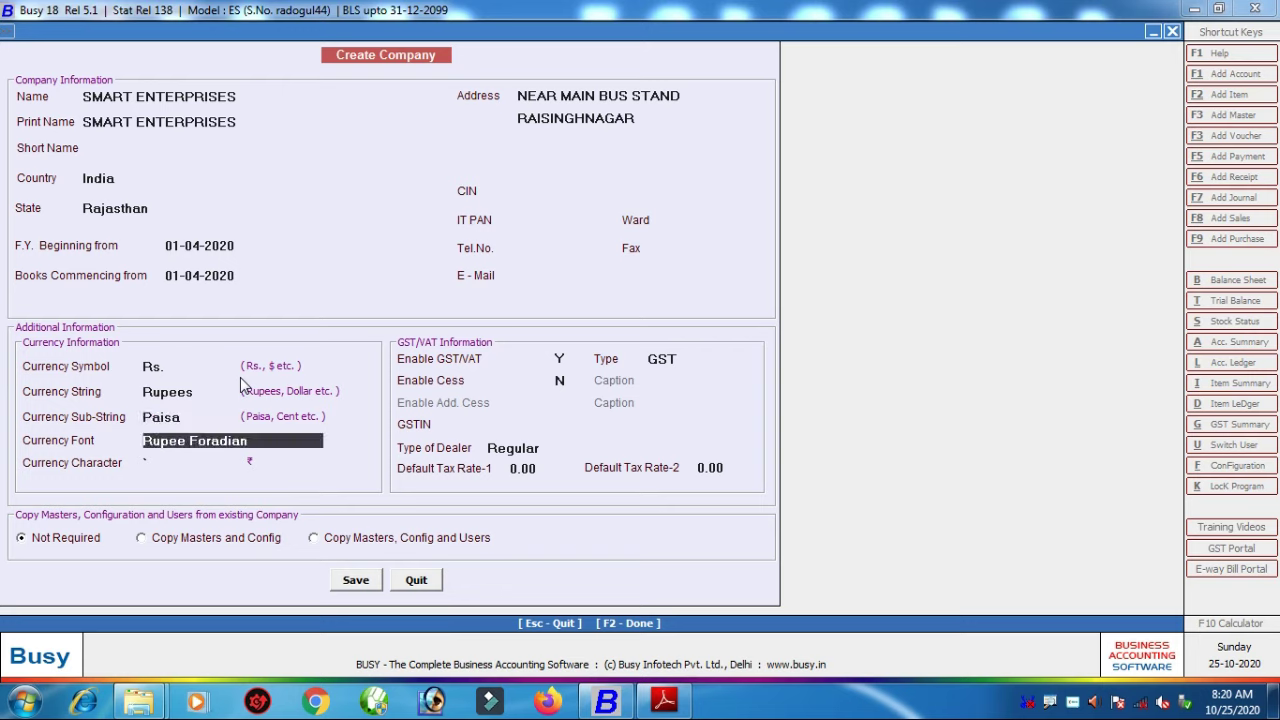
{"action": "key", "text": "Return"}
{"action": "key", "text": "Return"}
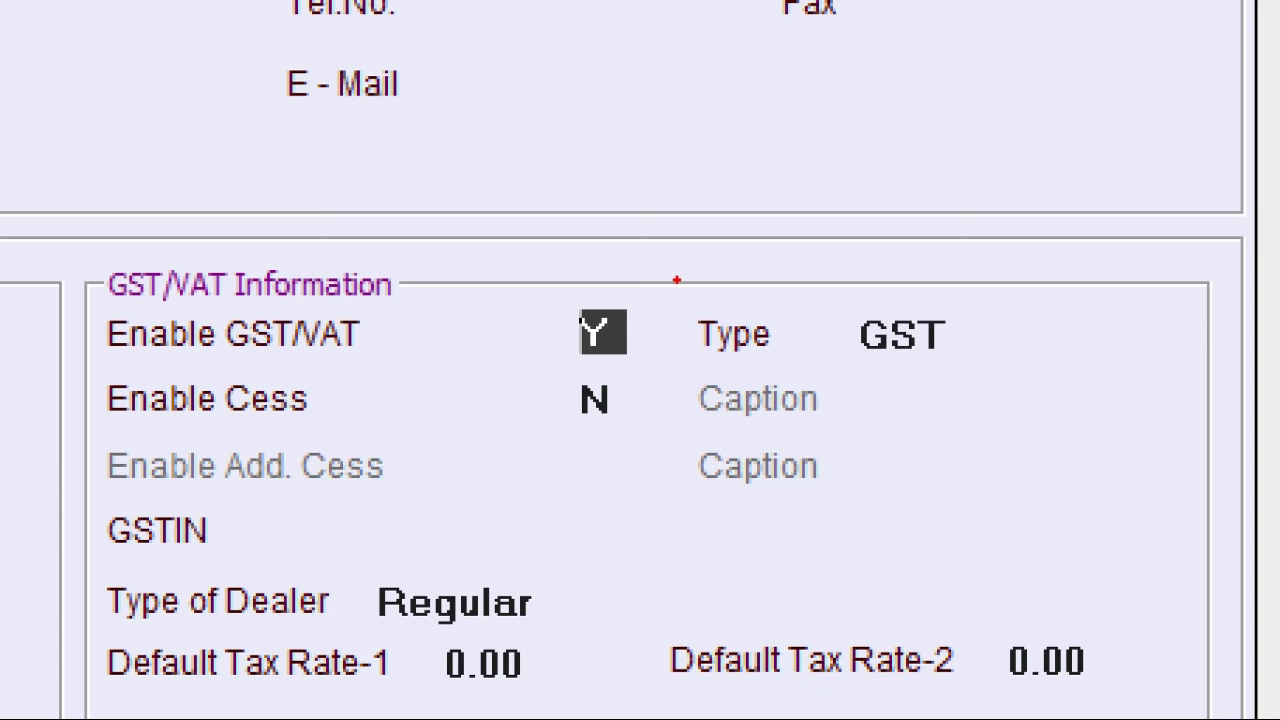
{"action": "key", "text": "Return"}
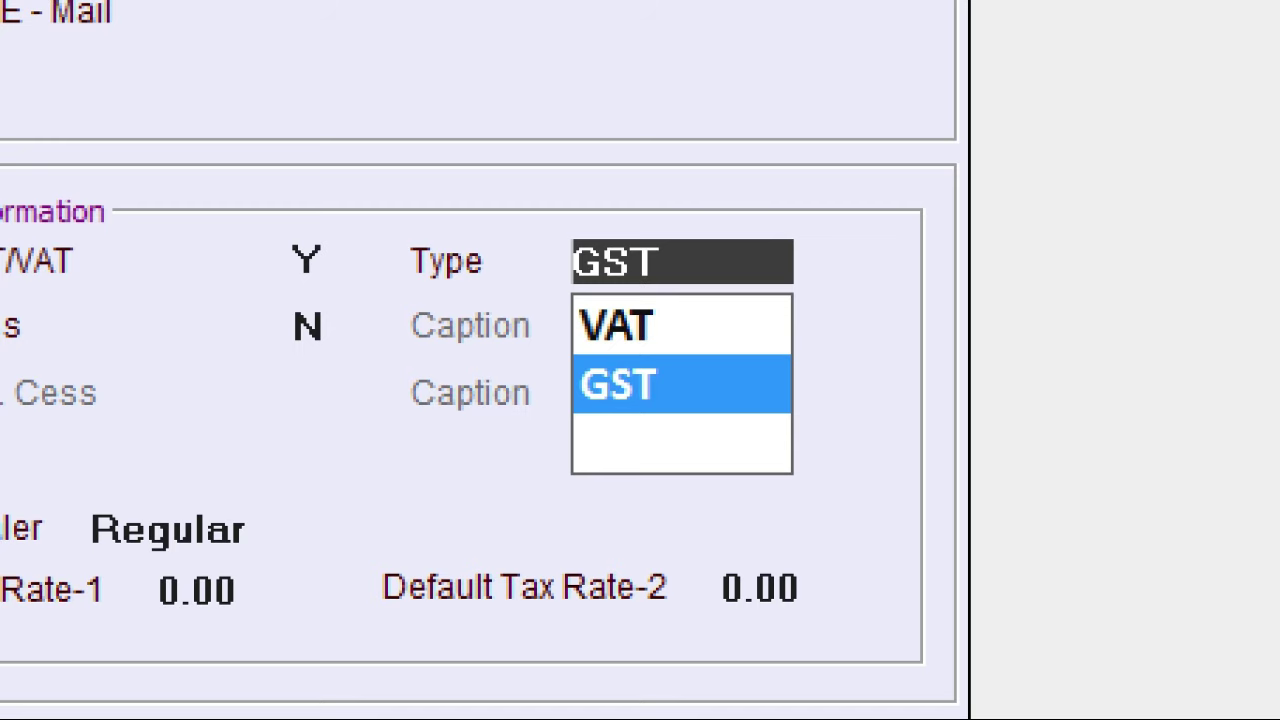
{"action": "key", "text": "Return"}
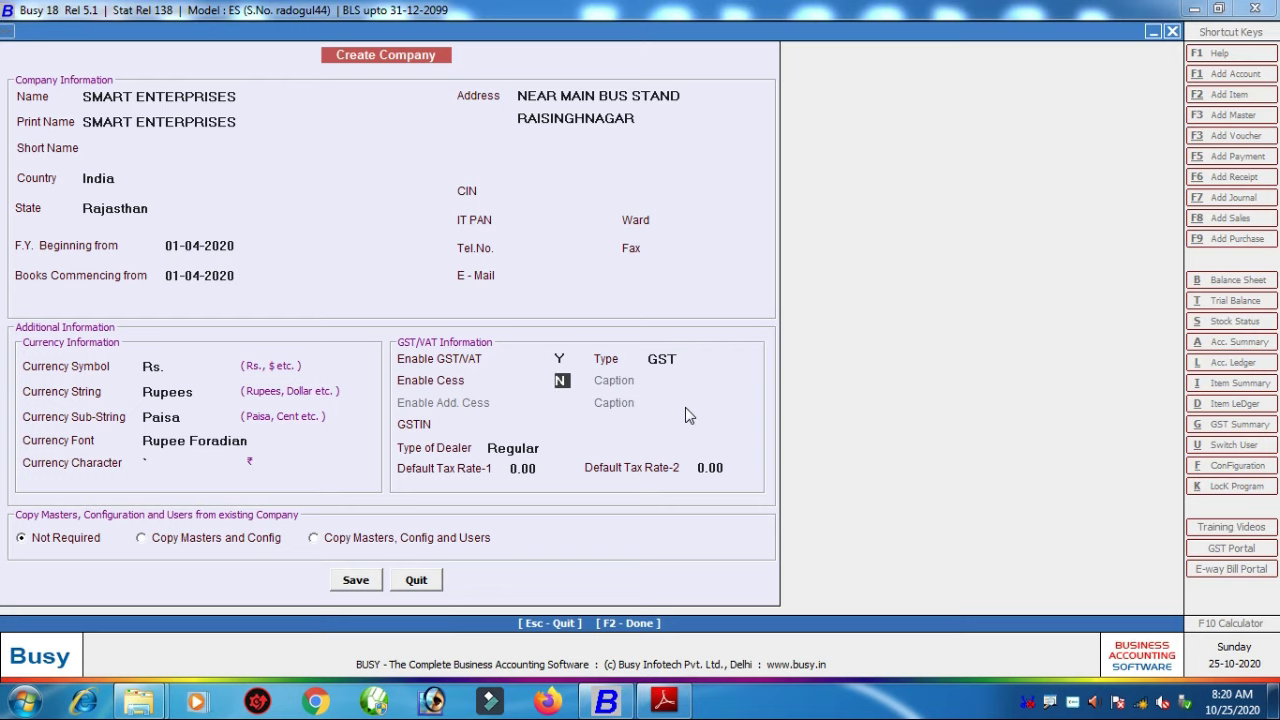
{"action": "key", "text": "Return"}
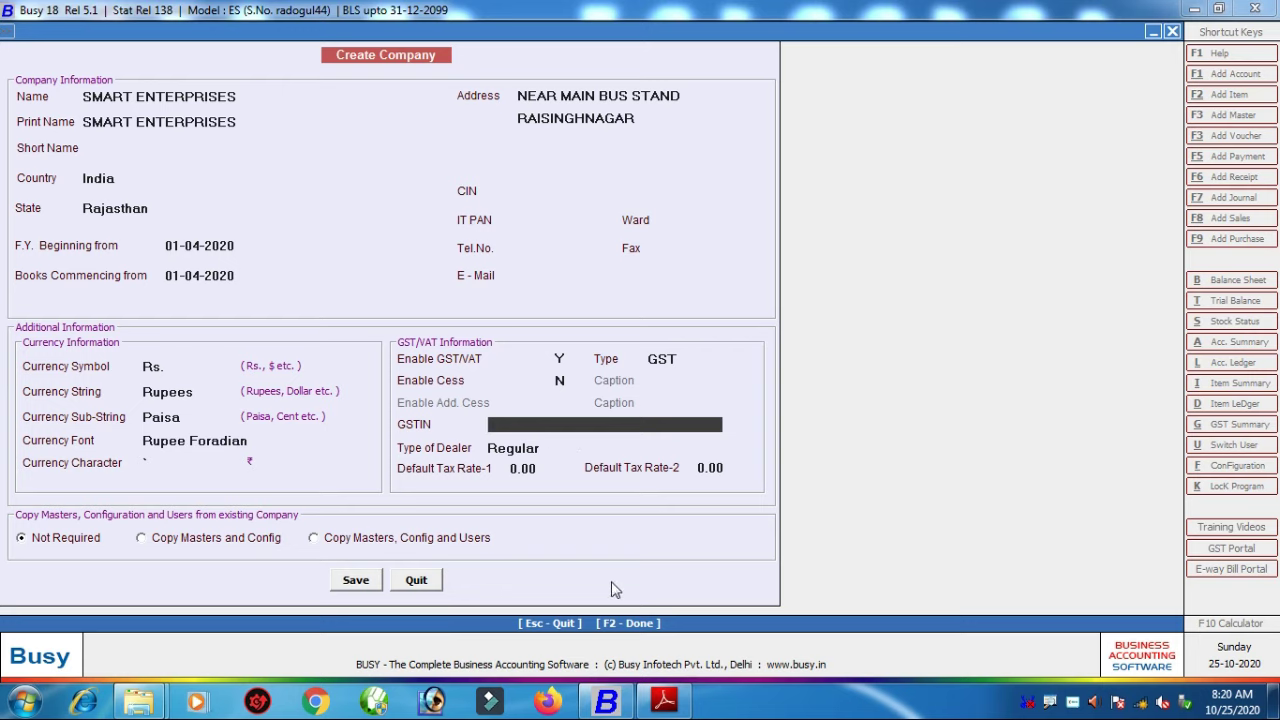
Step: Copy the Billed to GSTIN from the purchase invoice PDF and return to Busy
{"action": "left_click", "coordinate": [672, 705]}
{"action": "scroll", "coordinate": [563, 509], "scroll_direction": "down", "scroll_amount": 3}
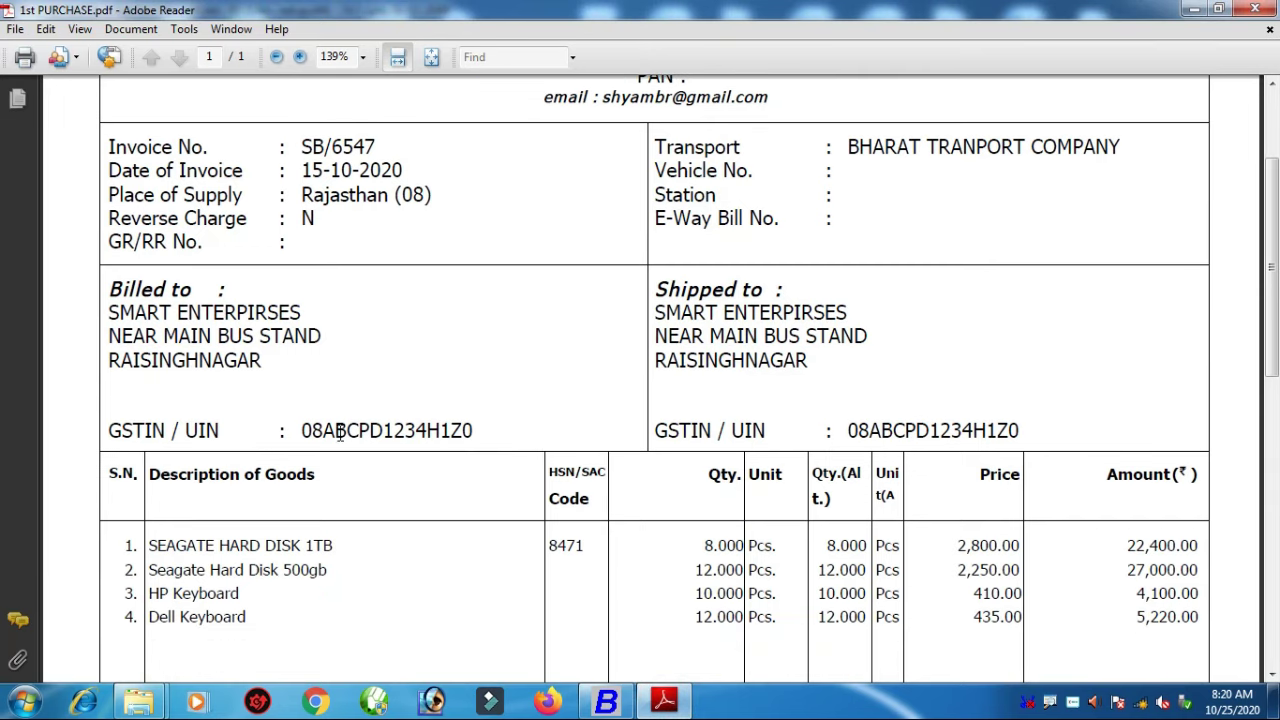
{"action": "left_click_drag", "start_coordinate": [303, 430], "coordinate": [478, 432]}
{"action": "key", "text": "ctrl+c"}
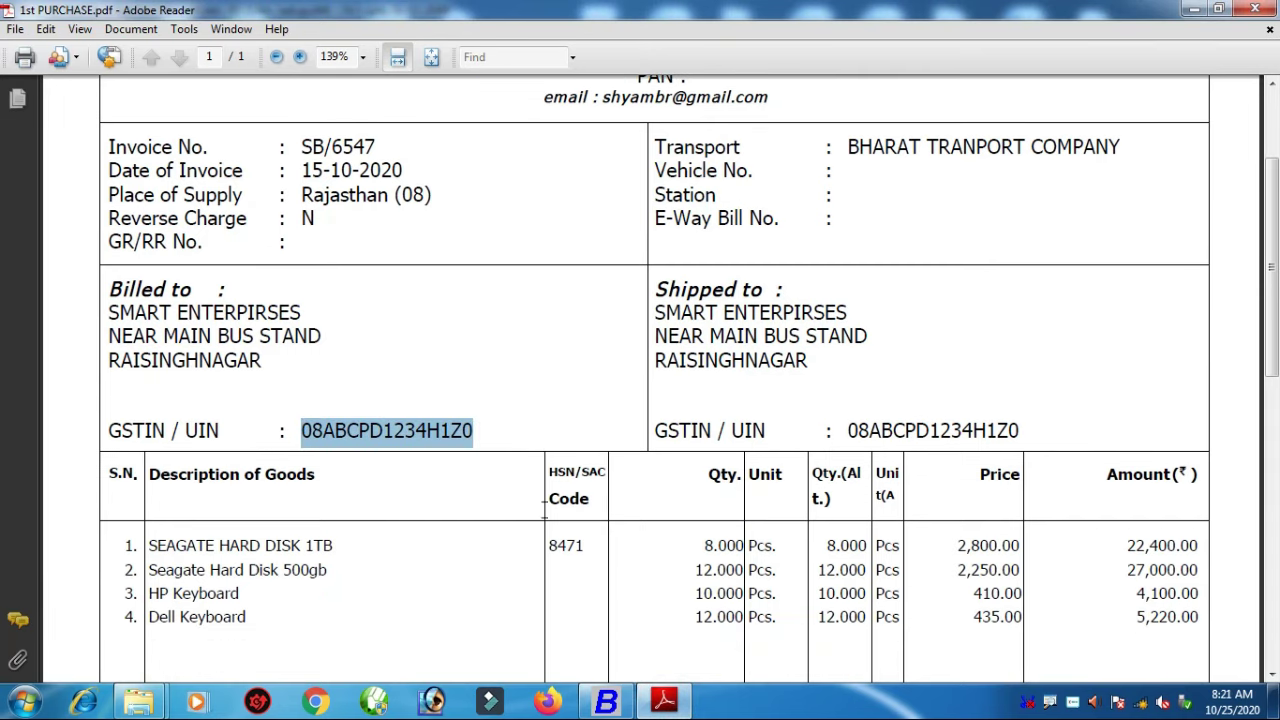
{"action": "left_click", "coordinate": [610, 701]}
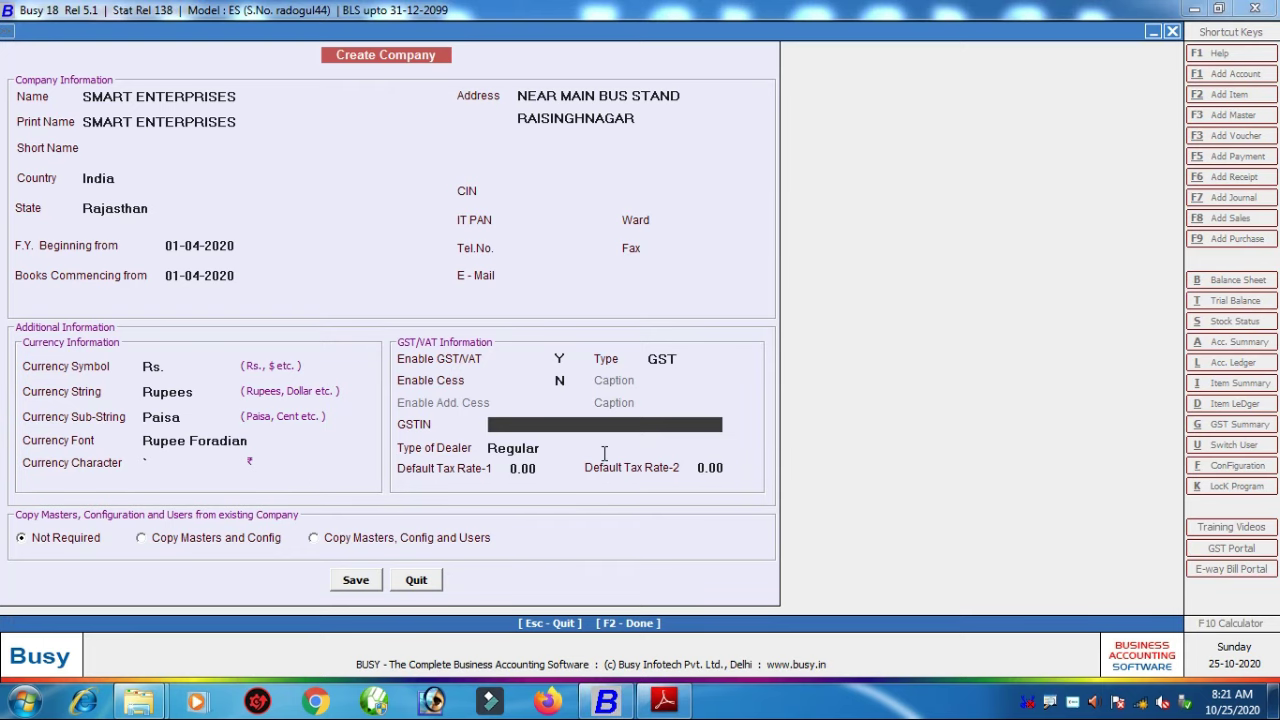
Step: Paste the invoice's GSTIN into the company's GSTIN field and confirm it
{"action": "key", "text": "ctrl+v"}
{"action": "key", "text": "Return"}
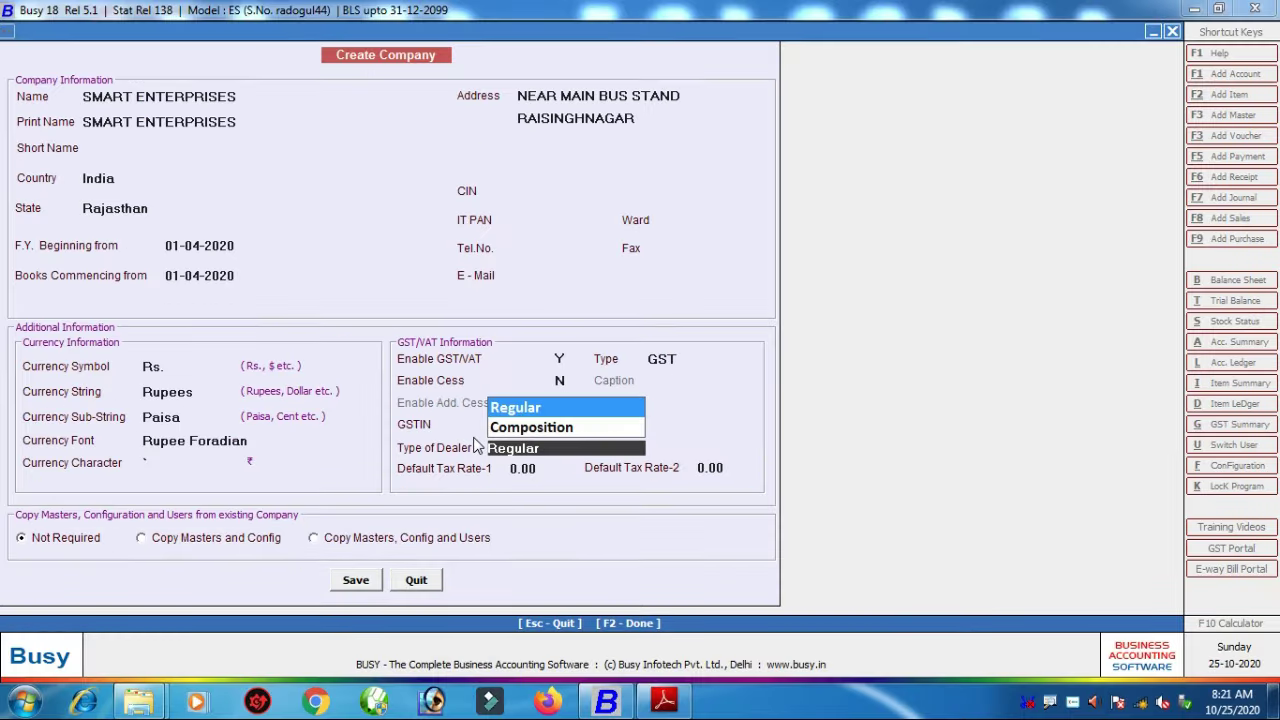
{"action": "key", "text": "Return"}
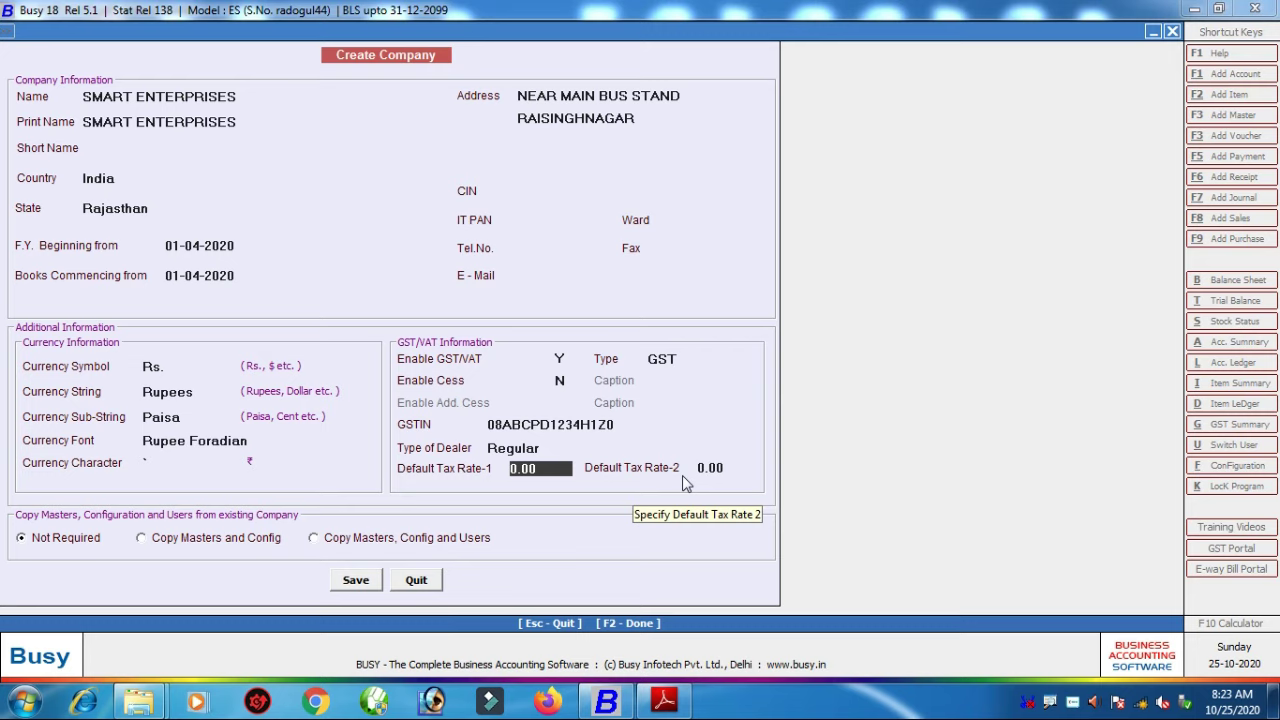
{"action": "key", "text": "Return"}
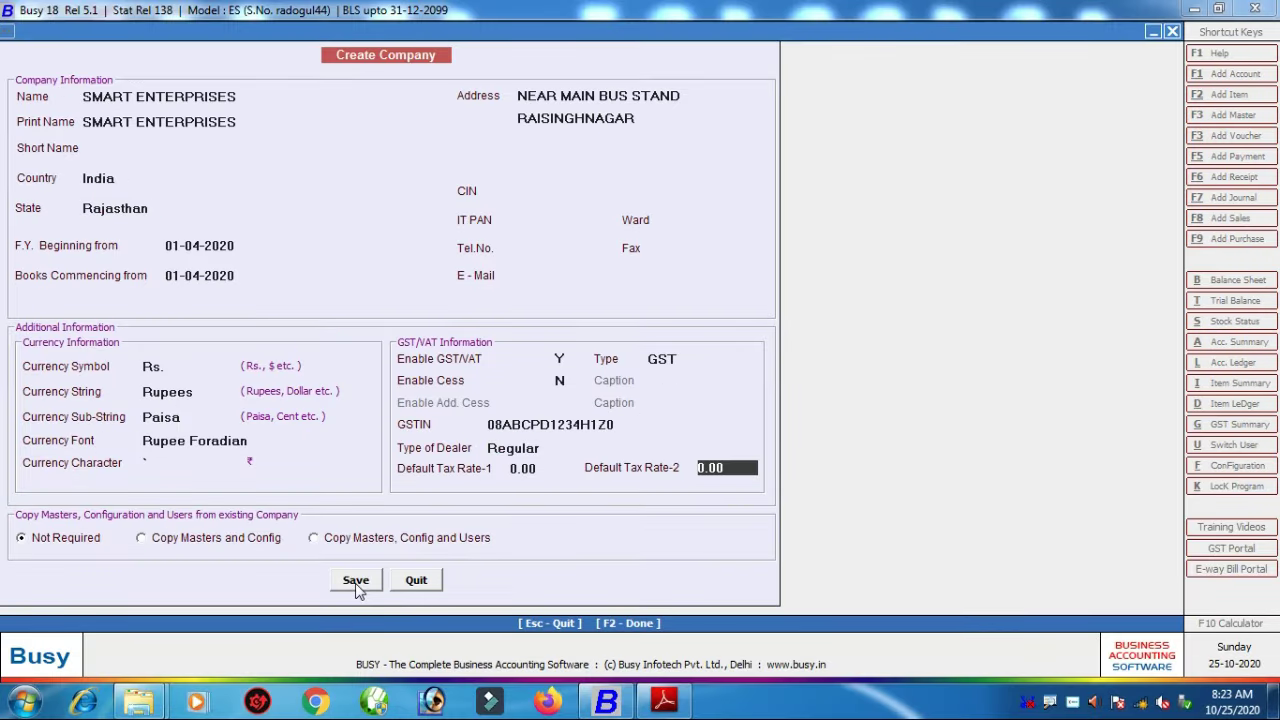
Step: Save and confirm the SMART ENTERPRISES company, then dismiss the Congratulations message
{"action": "left_click", "coordinate": [356, 584]}
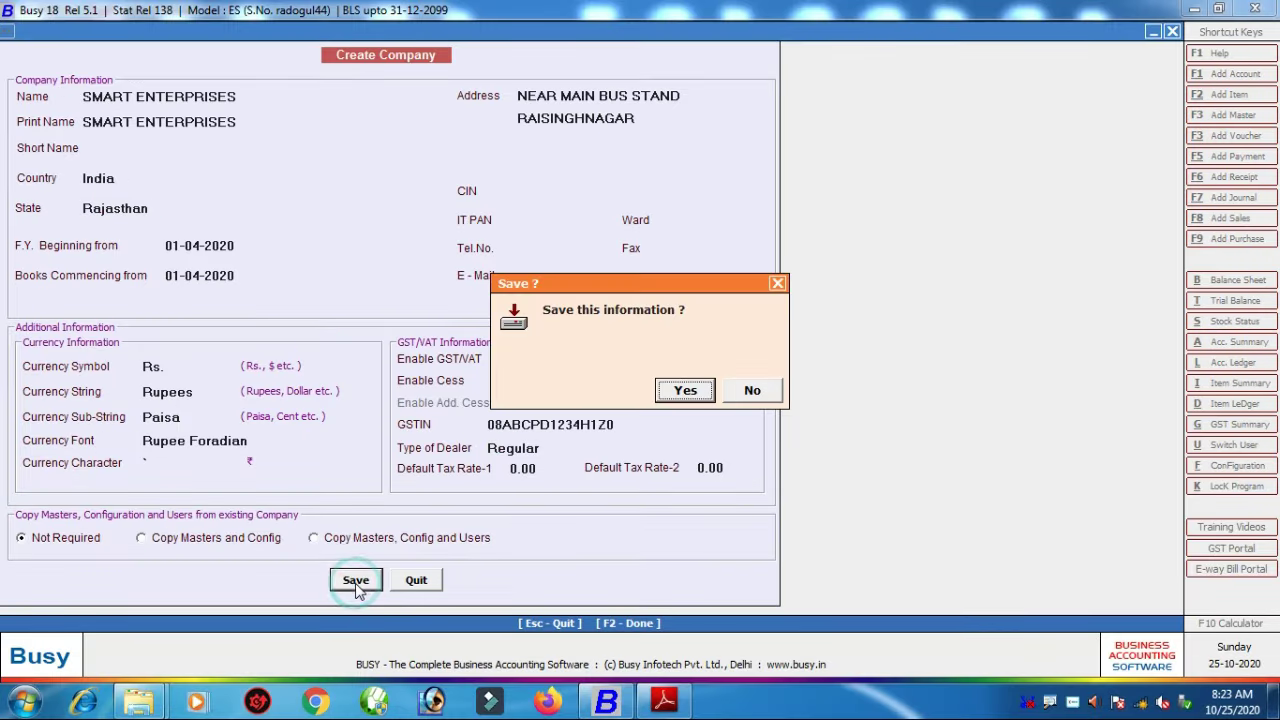
{"action": "left_click", "coordinate": [688, 392]}
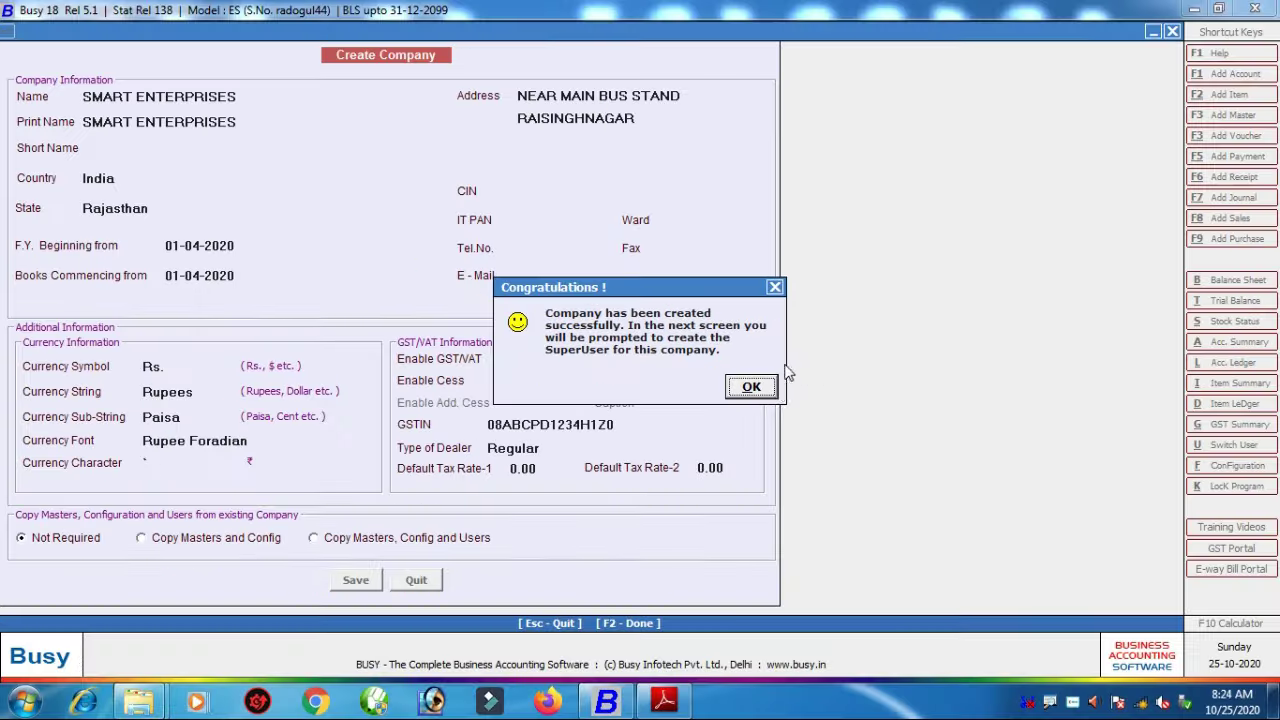
{"action": "left_click", "coordinate": [752, 388]}
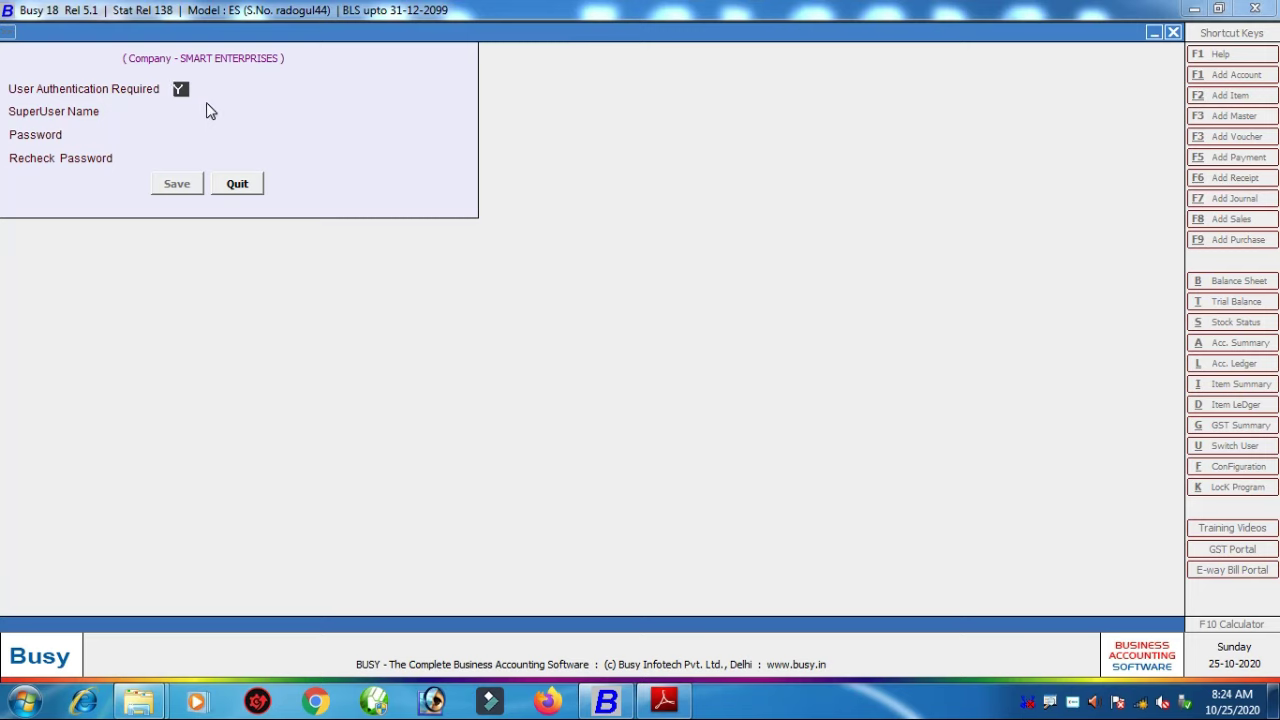
Step: Enter the superuser's name and type the password twice, then save the superuser
{"action": "key", "text": "Return"}
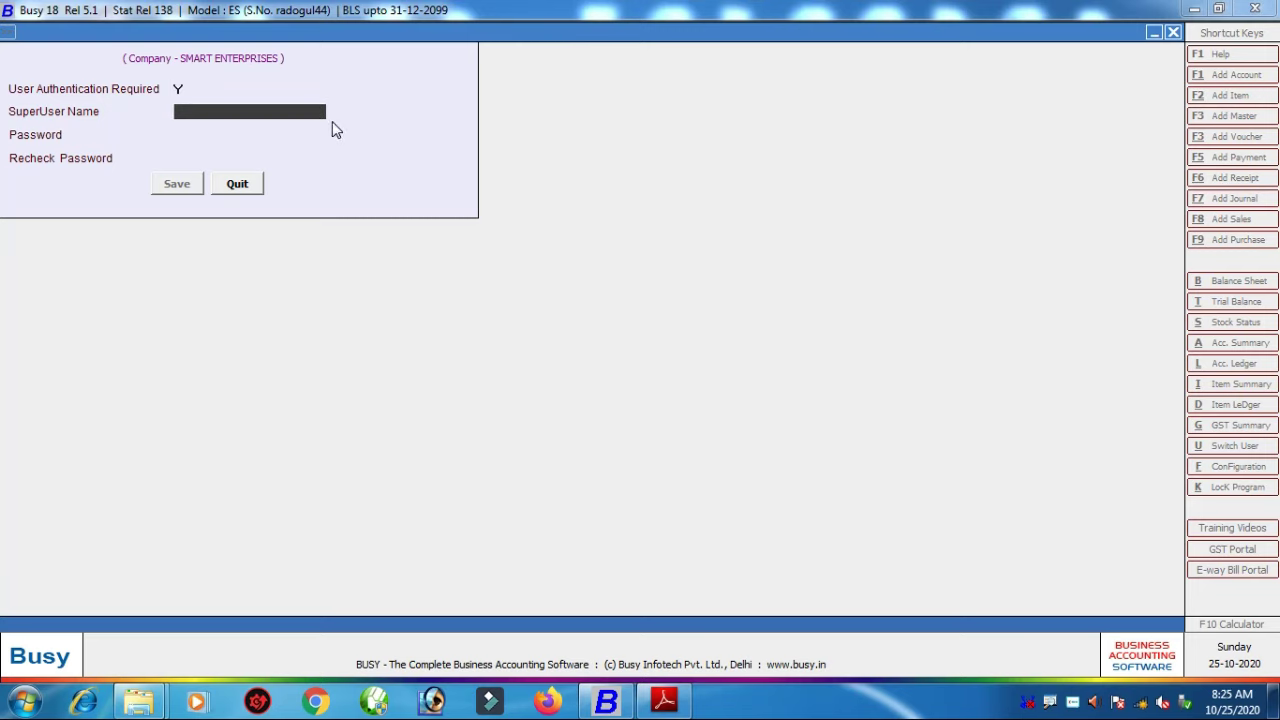
{"action": "type", "text": "MOHAN"}
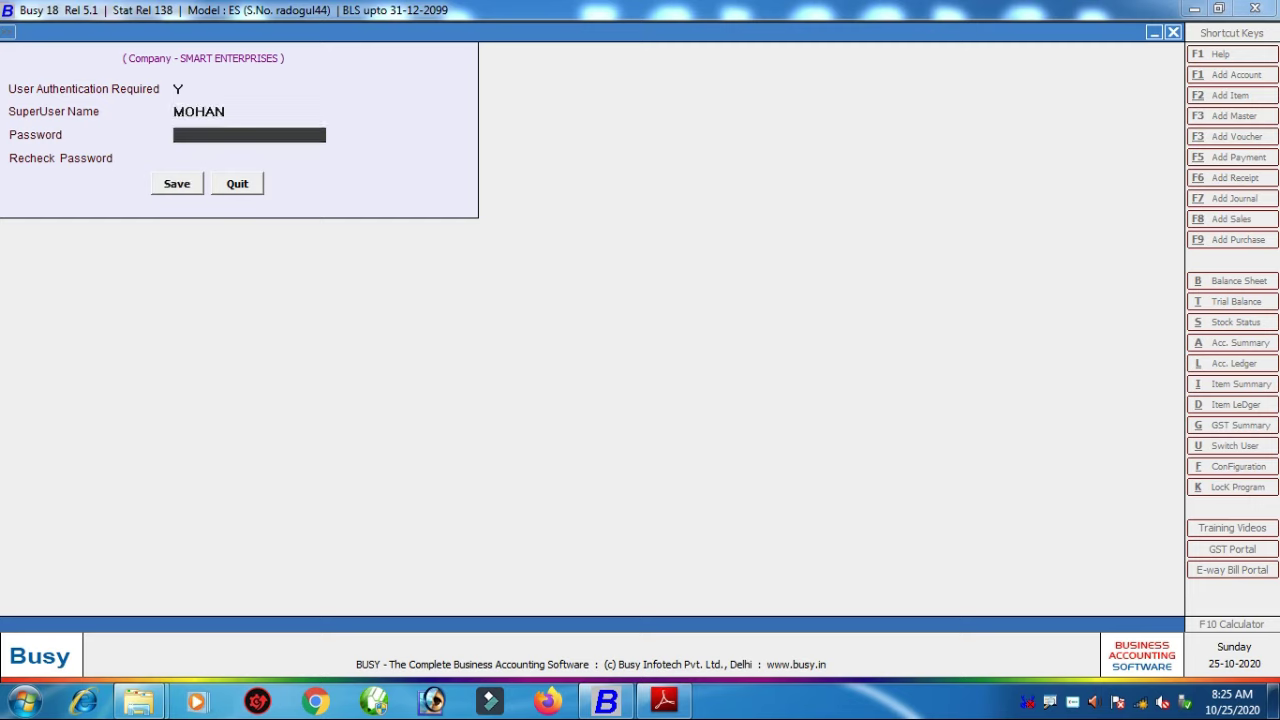
{"action": "type", "text": "***"}
{"action": "key", "text": "Return"}
{"action": "type", "text": "**"}
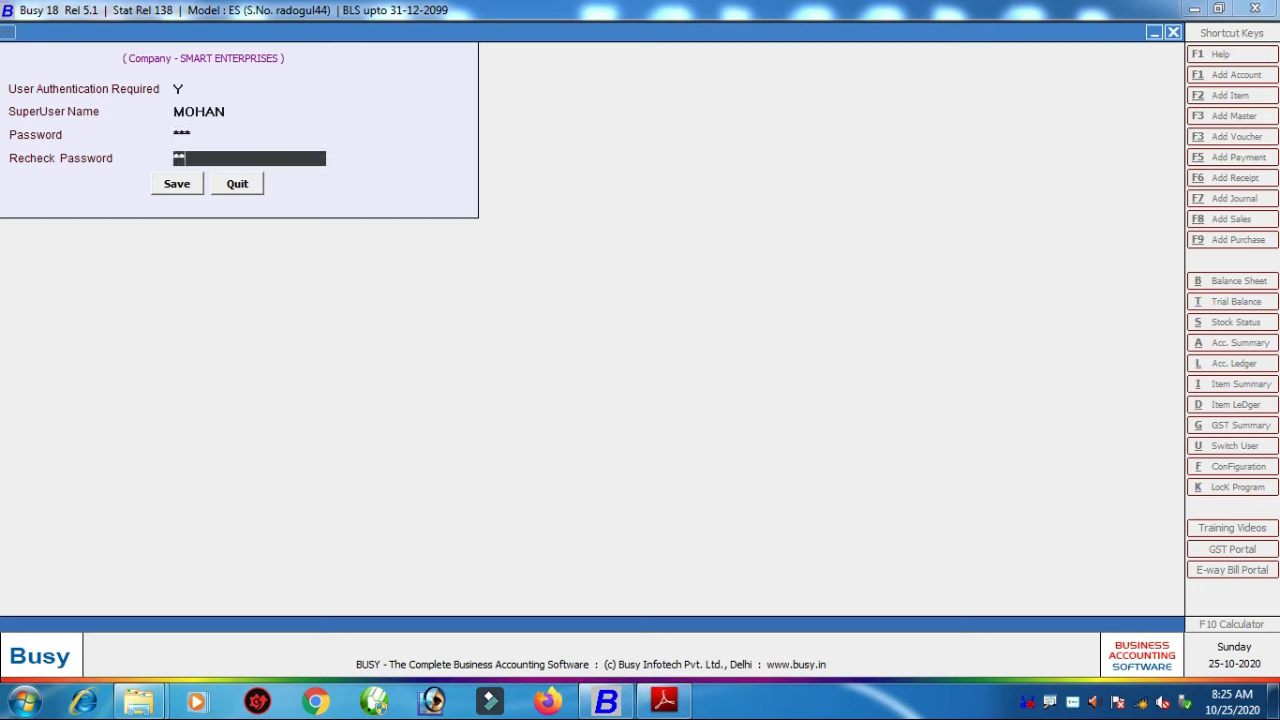
{"action": "type", "text": "*"}
{"action": "key", "text": "Return"}
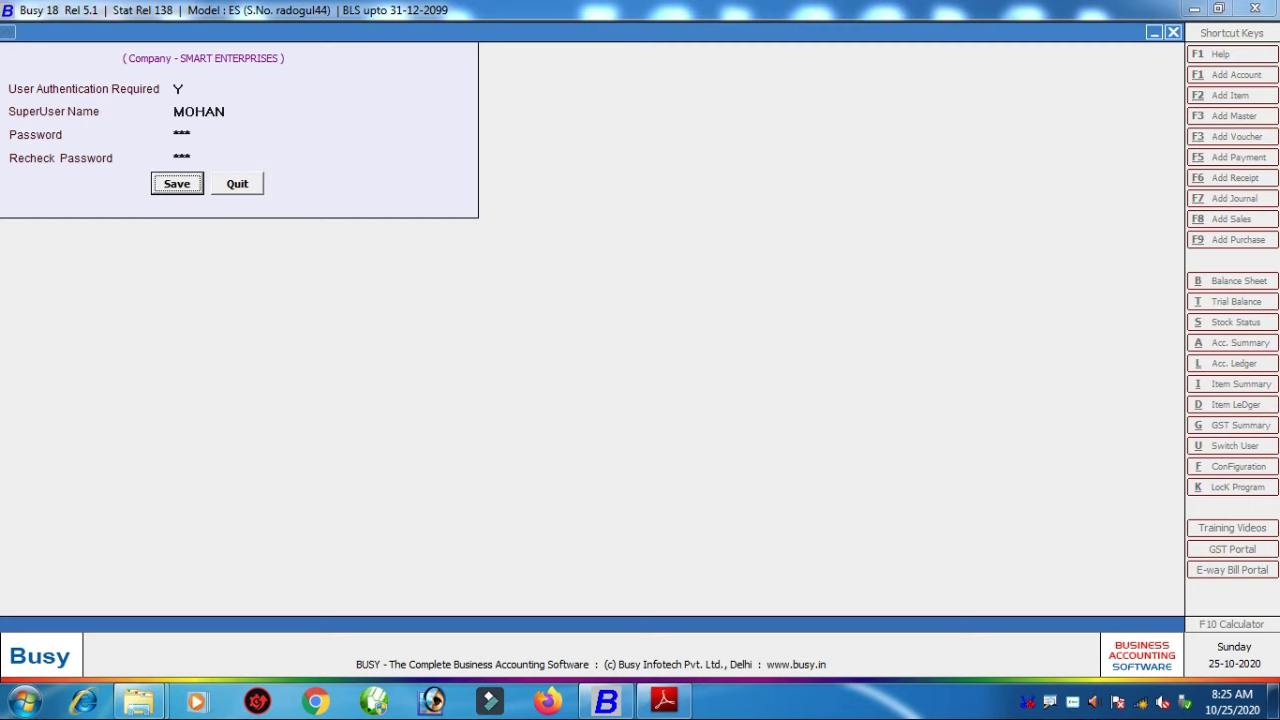
{"action": "key", "text": "Return"}
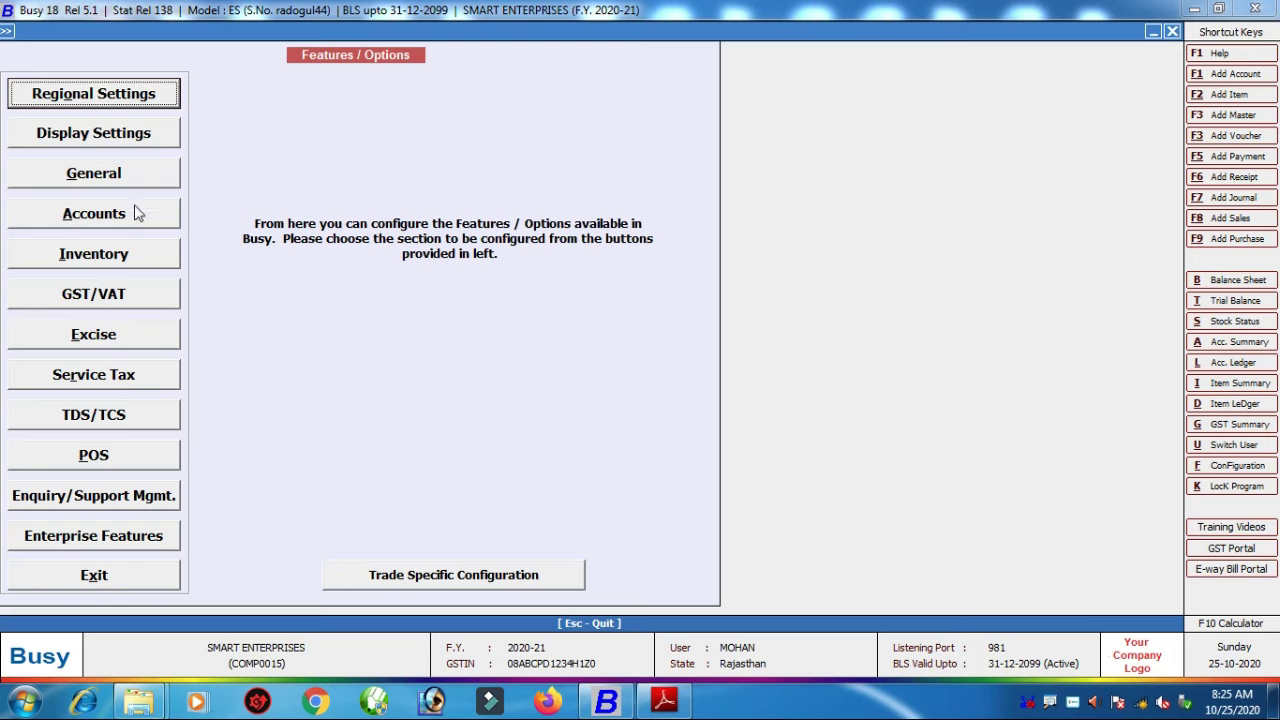
Step: Look over the Inventory and Accounts feature options unchanged, then exit Features / Options
{"action": "left_click", "coordinate": [134, 254]}
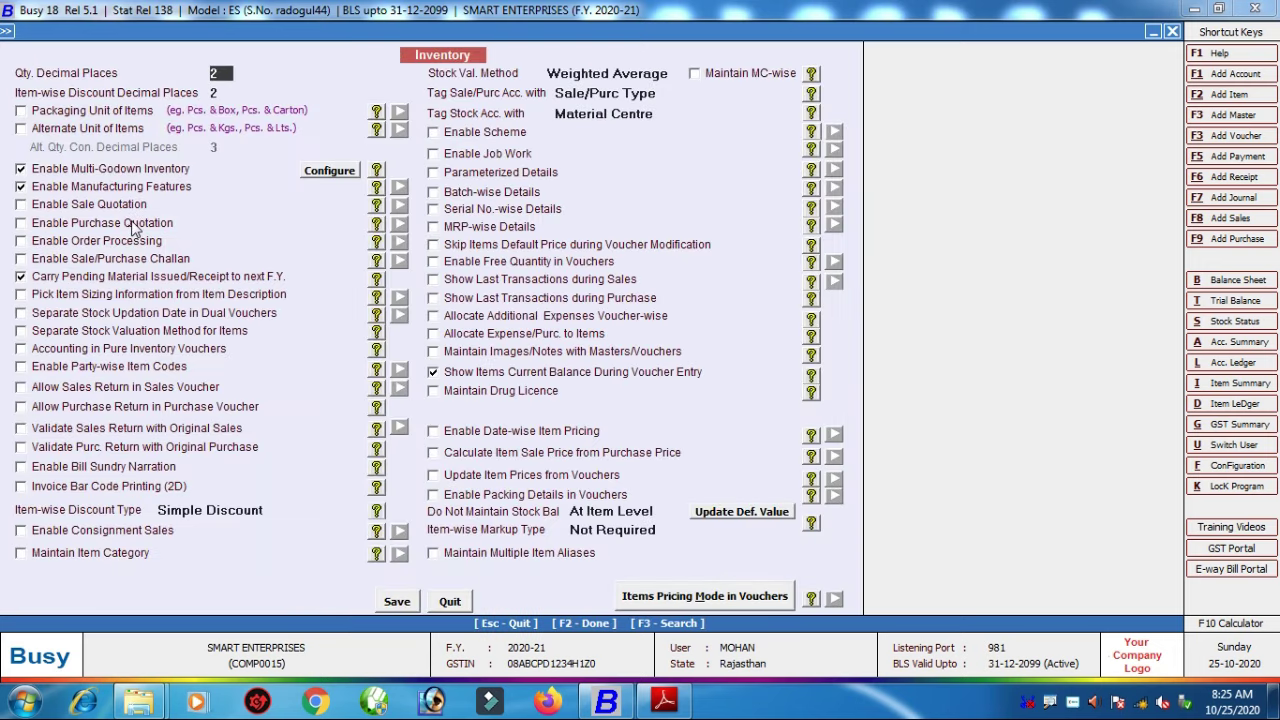
{"action": "key", "text": "Escape"}
{"action": "left_click", "coordinate": [112, 214]}
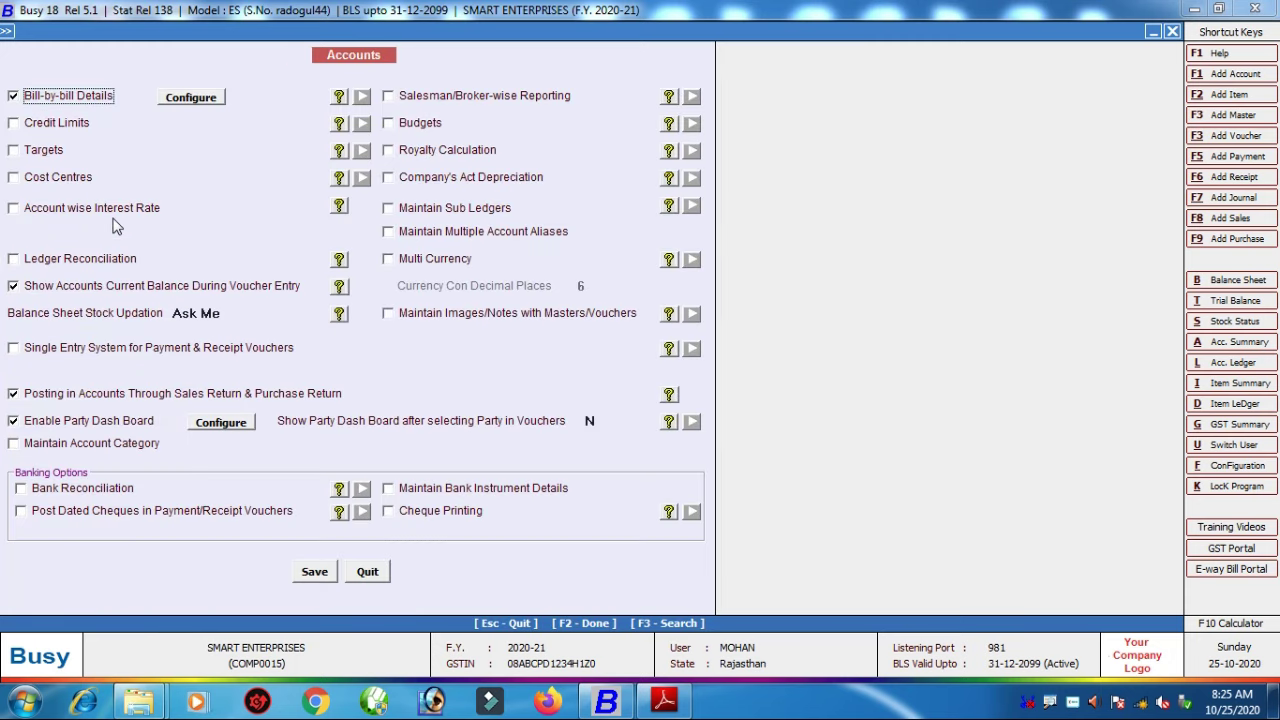
{"action": "key", "text": "Escape"}
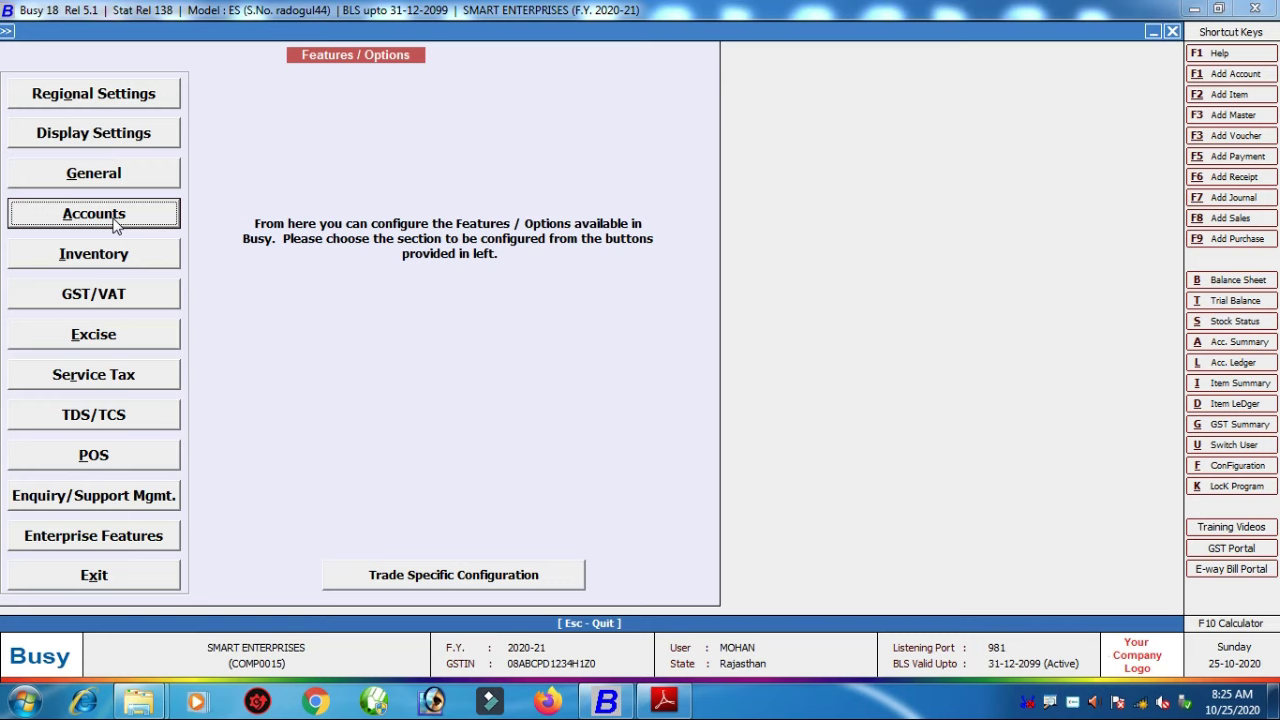
{"action": "left_click", "coordinate": [151, 580]}
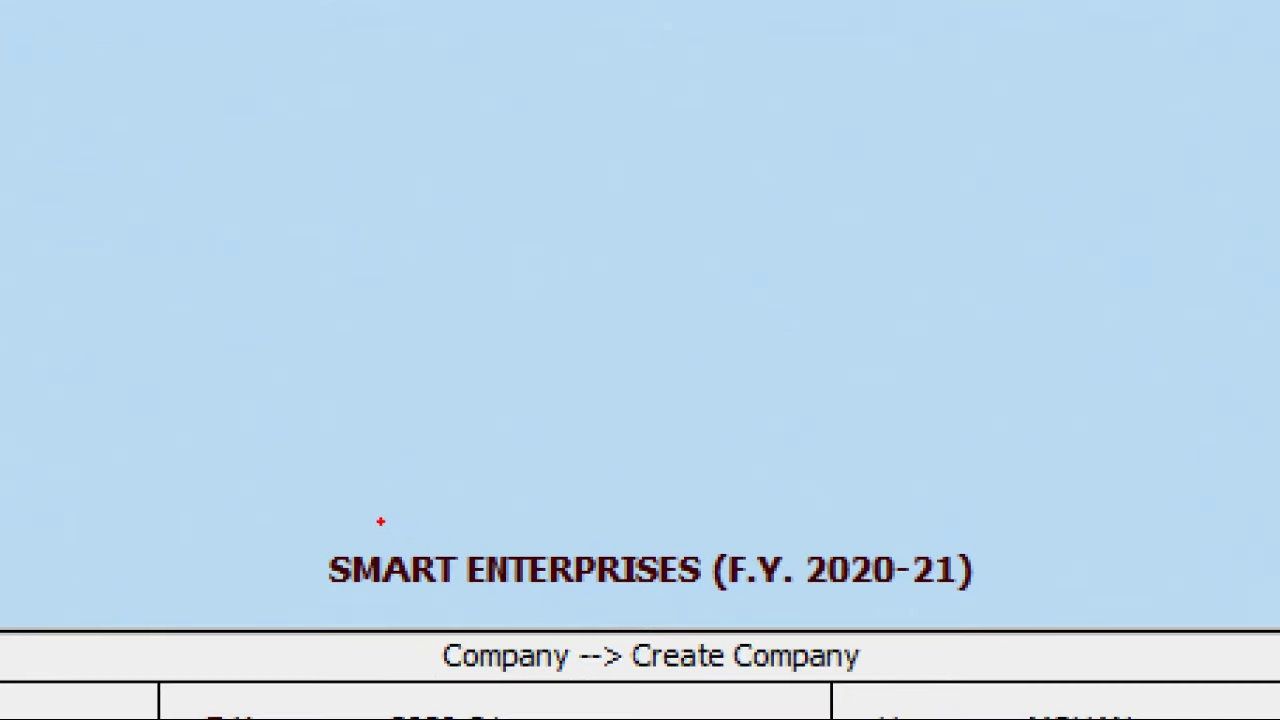
Step: Highlight the SMART ENTERPRISES company title and show the Administration menu
{"action": "mouse_move", "coordinate": [220, 500]}
{"action": "left_mouse_down"}
{"action": "mouse_move", "coordinate": [966, 640]}
{"action": "mouse_move", "coordinate": [1100, 614]}
{"action": "left_mouse_up"}
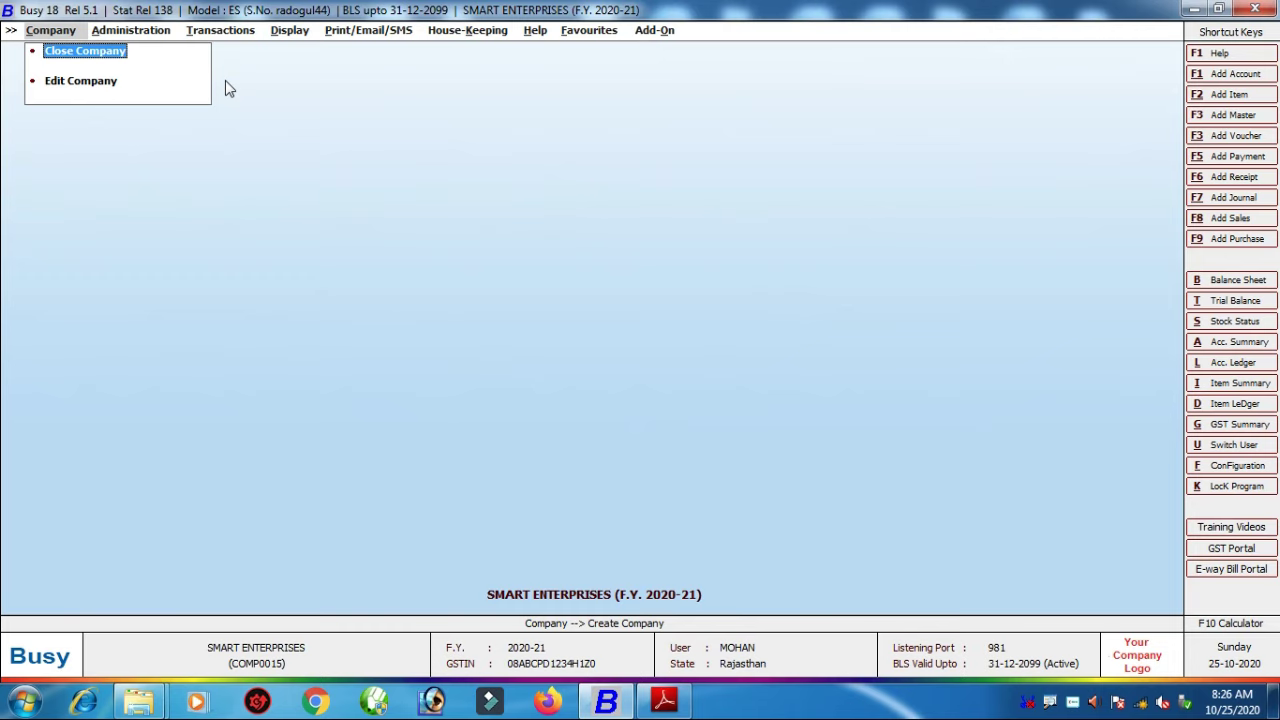
{"action": "left_click", "coordinate": [157, 33]}
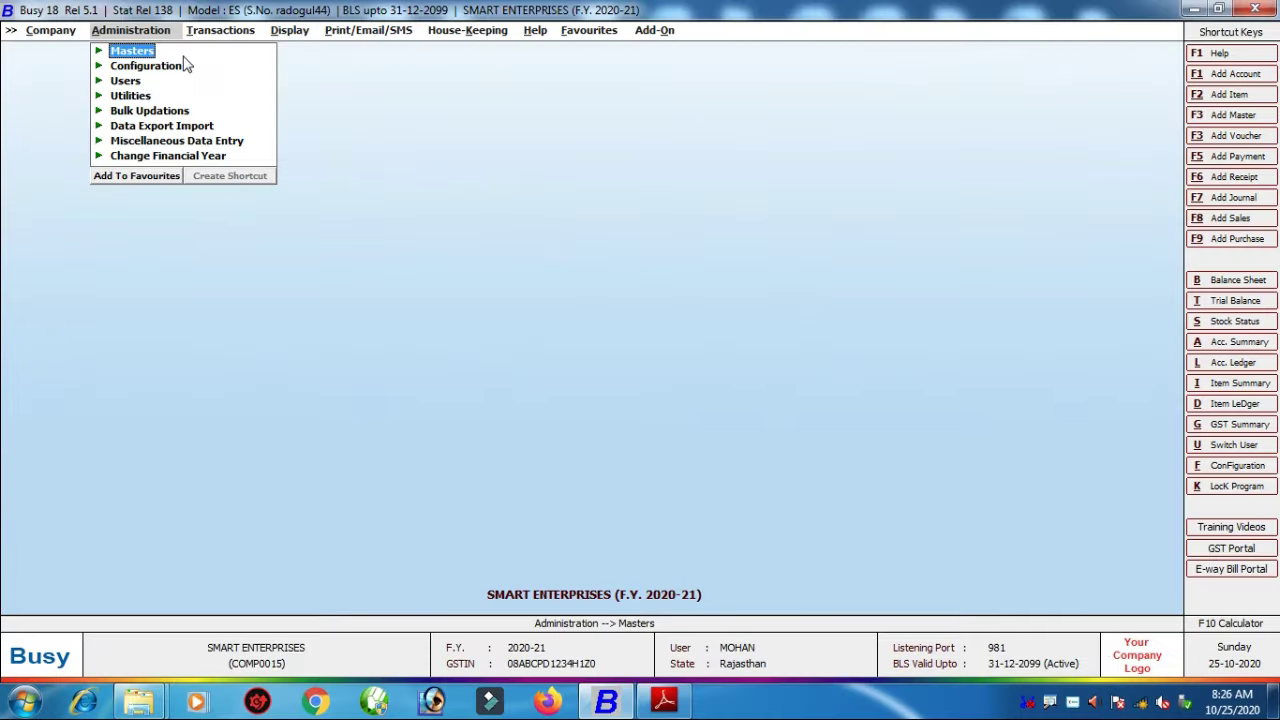
Step: Expand Masters > Account, highlighting the Account and Item masters, and choose List
{"action": "key", "text": "Return"}
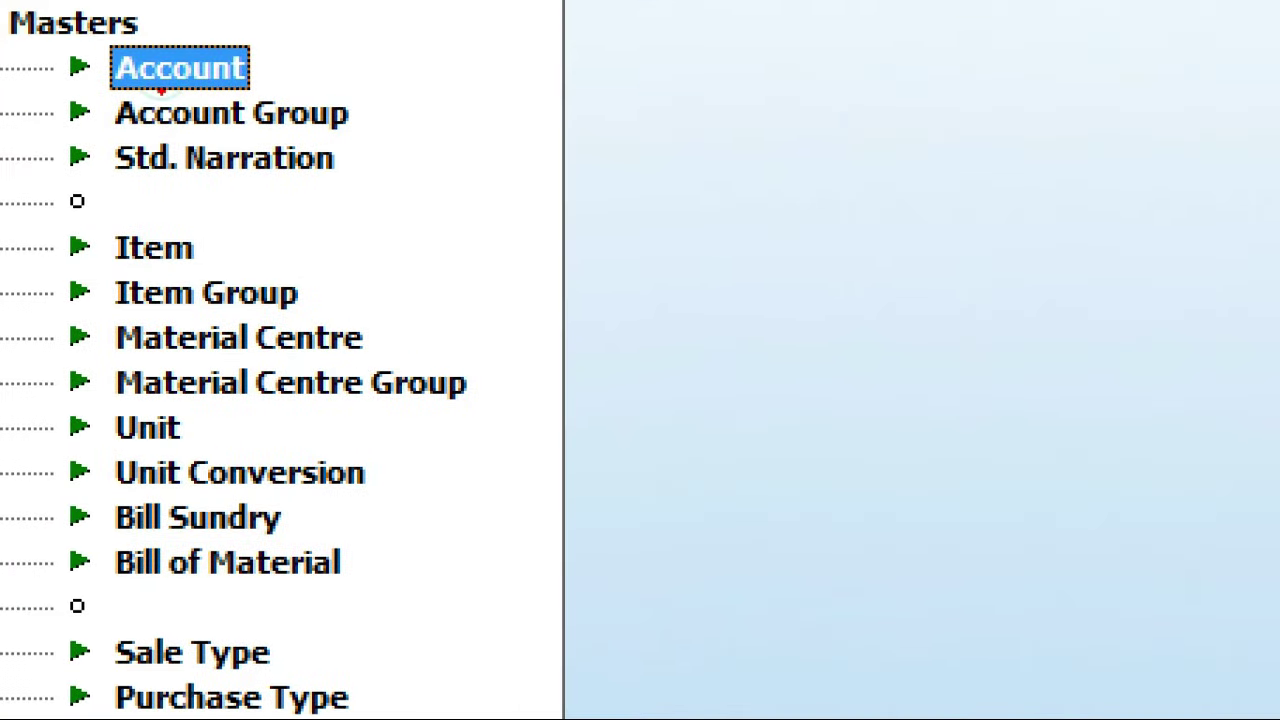
{"action": "mouse_move", "coordinate": [80, 25]}
{"action": "left_mouse_down"}
{"action": "mouse_move", "coordinate": [110, 92]}
{"action": "mouse_move", "coordinate": [234, 113]}
{"action": "mouse_move", "coordinate": [306, 114]}
{"action": "mouse_move", "coordinate": [314, 100]}
{"action": "left_mouse_up"}
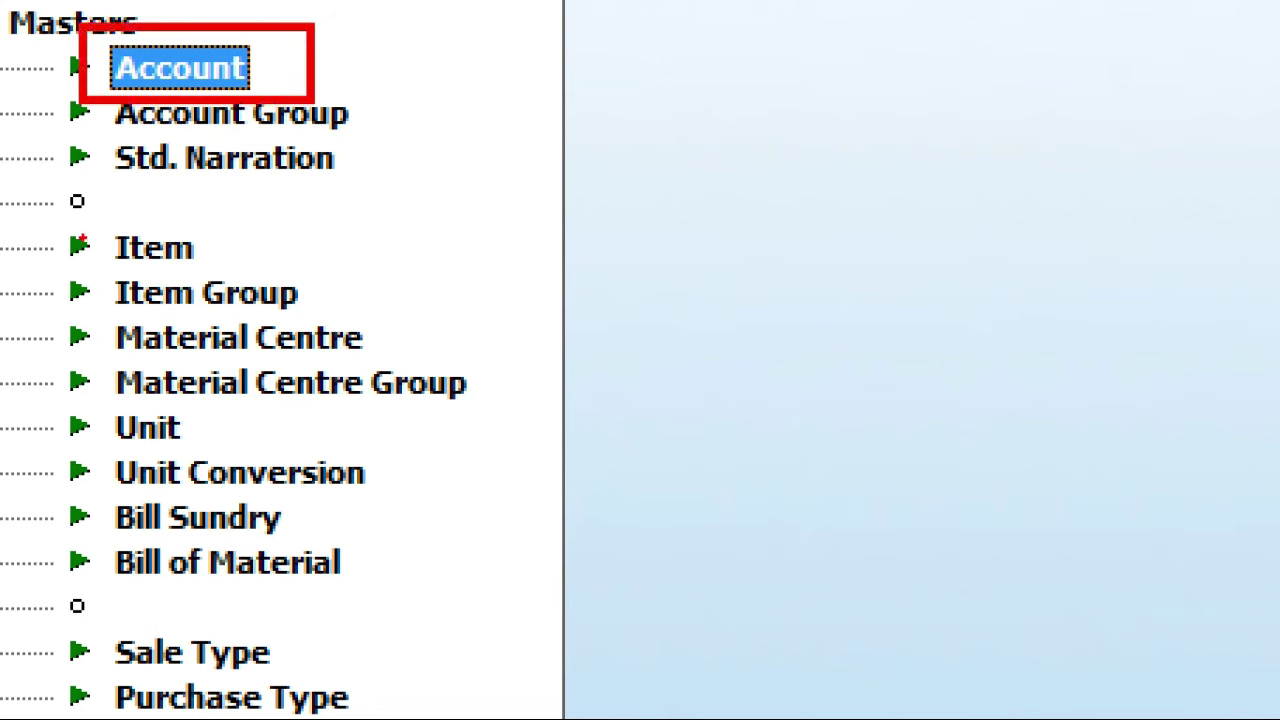
{"action": "mouse_move", "coordinate": [33, 210]}
{"action": "left_mouse_down"}
{"action": "mouse_move", "coordinate": [120, 262]}
{"action": "mouse_move", "coordinate": [260, 270]}
{"action": "left_mouse_up"}
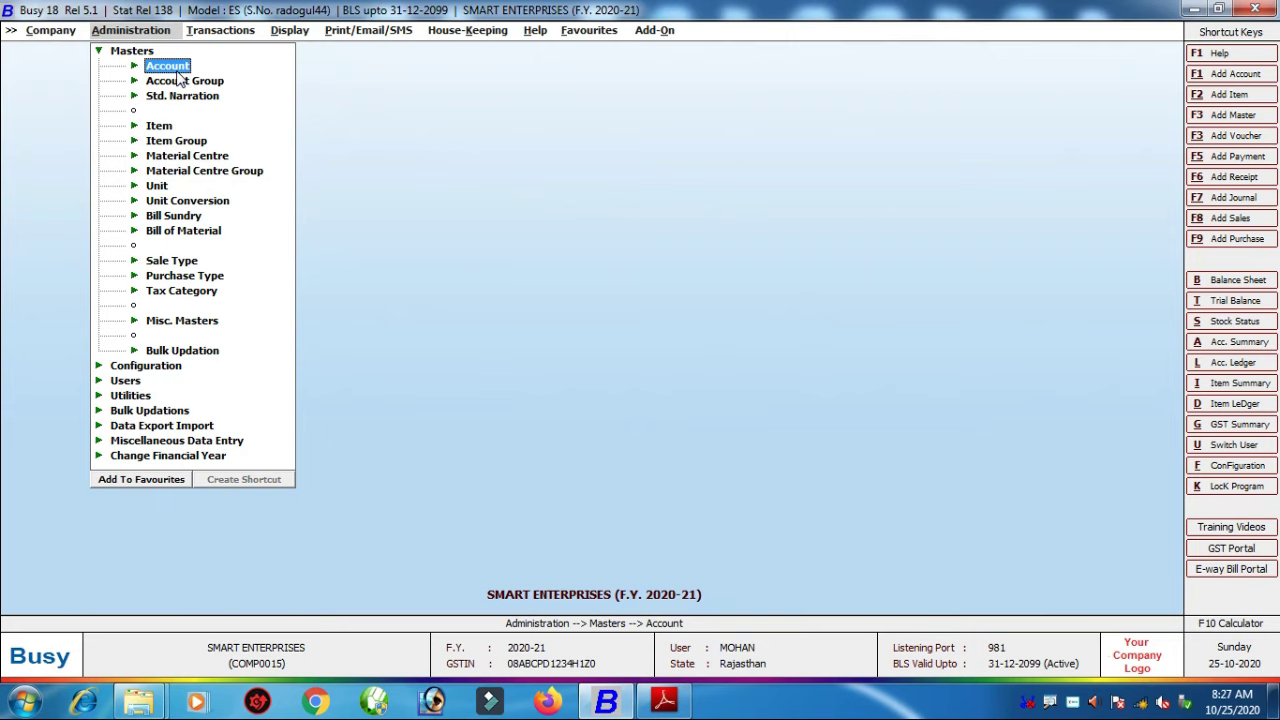
{"action": "key", "text": "Return"}
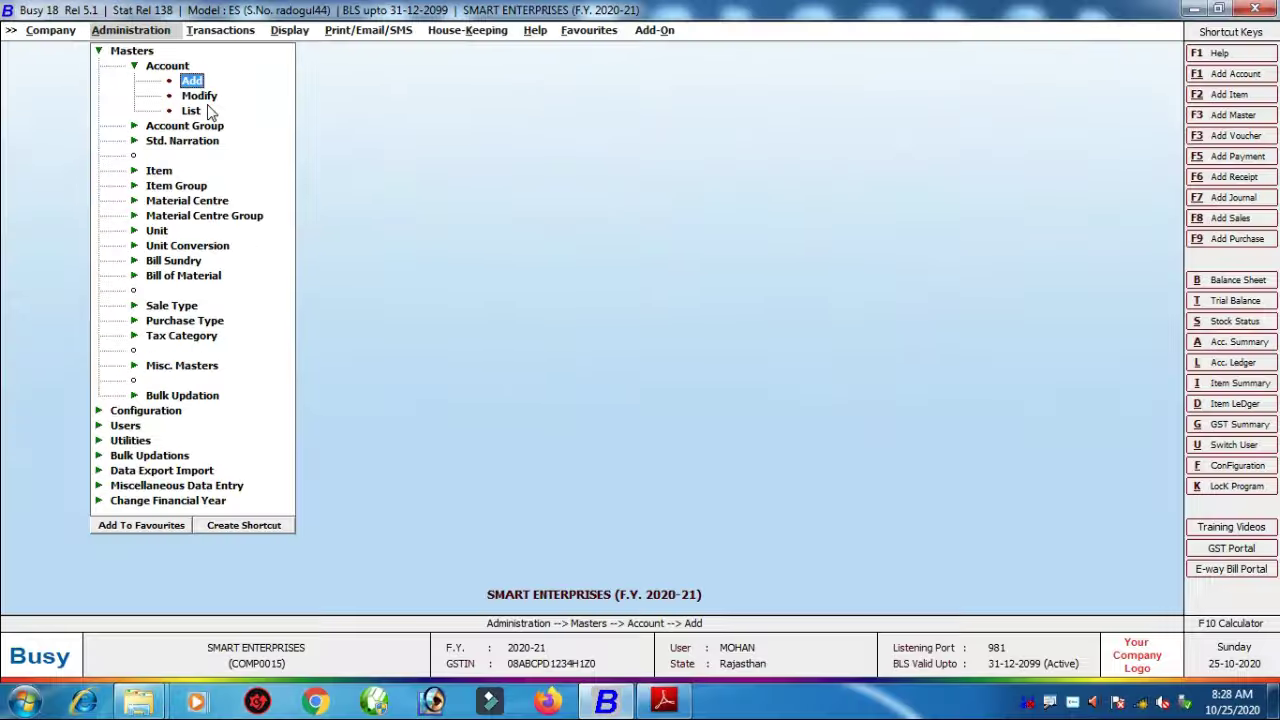
{"action": "left_click", "coordinate": [282, 160]}
{"action": "left_click", "coordinate": [275, 205]}
{"action": "left_click", "coordinate": [210, 112]}
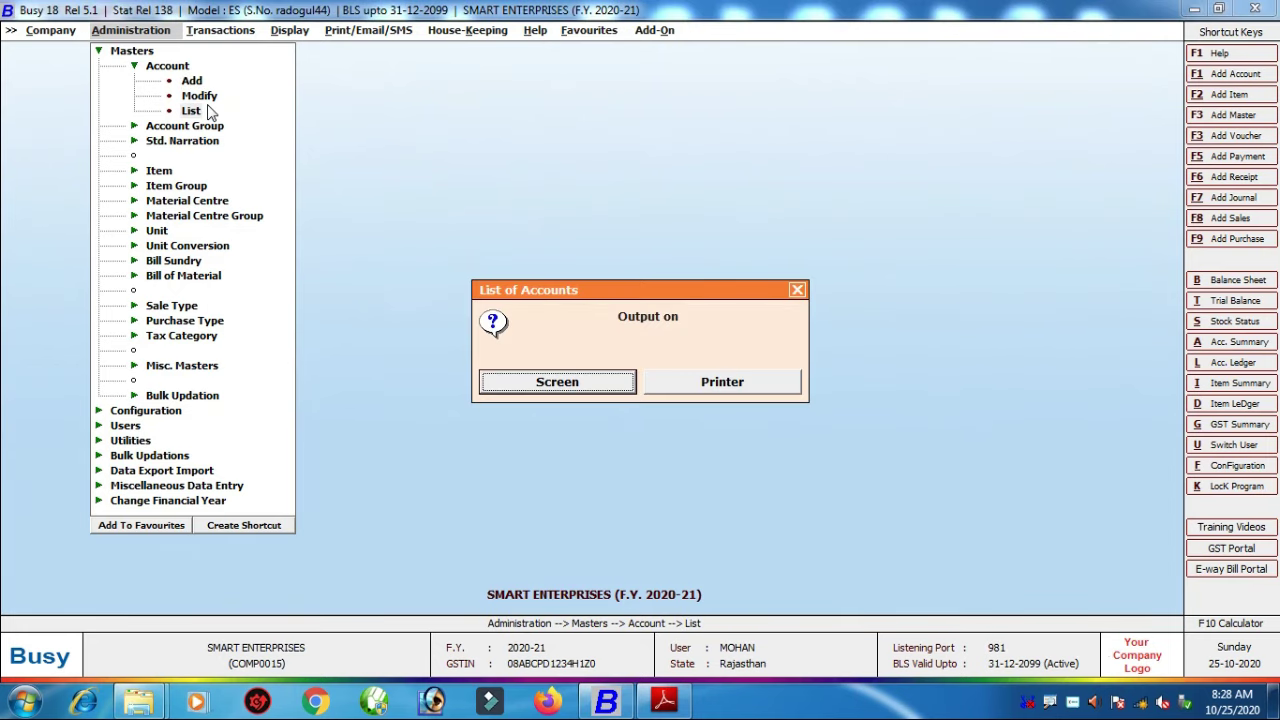
Step: Show the List of Accounts on screen and scroll through the 81 default accounts and groups
{"action": "key", "text": "Return"}
{"action": "key", "text": "Return"}
{"action": "key", "text": "Return"}
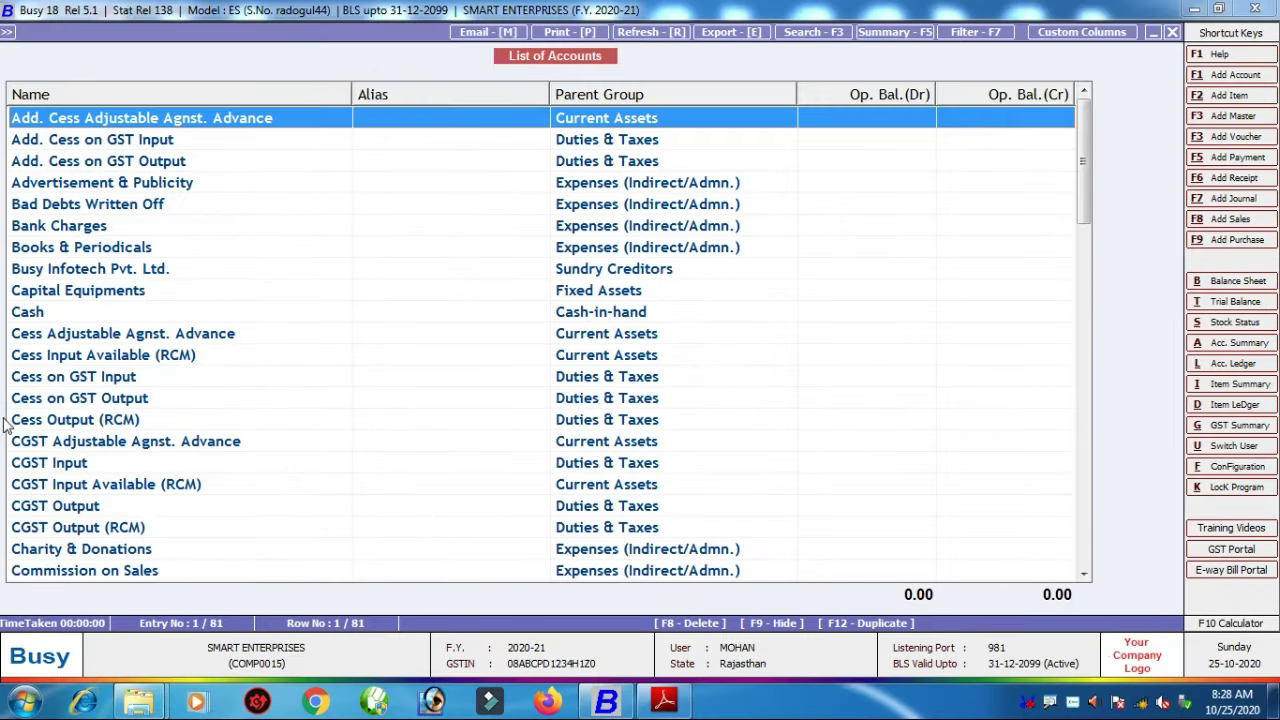
{"action": "scroll", "coordinate": [25, 415], "scroll_direction": "down", "scroll_amount": 2}
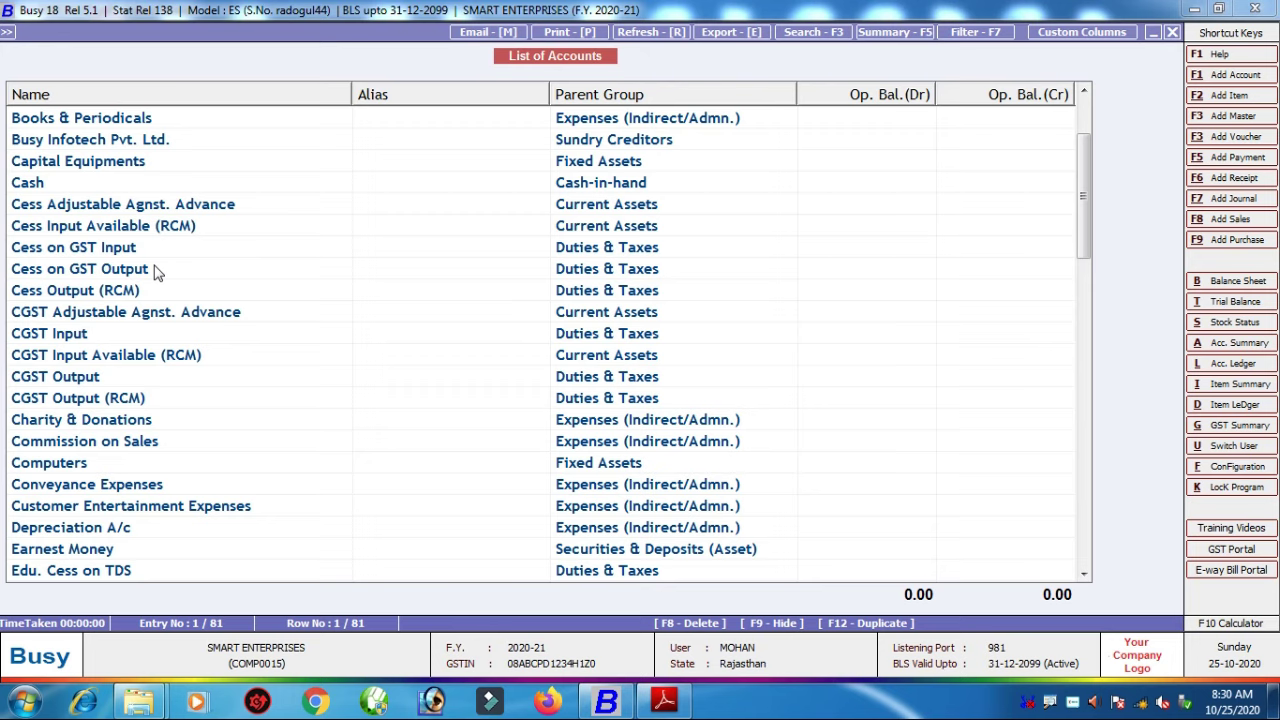
Step: Back out of the account list and its dialogs, then choose Account > Add
{"action": "key", "text": "Escape"}
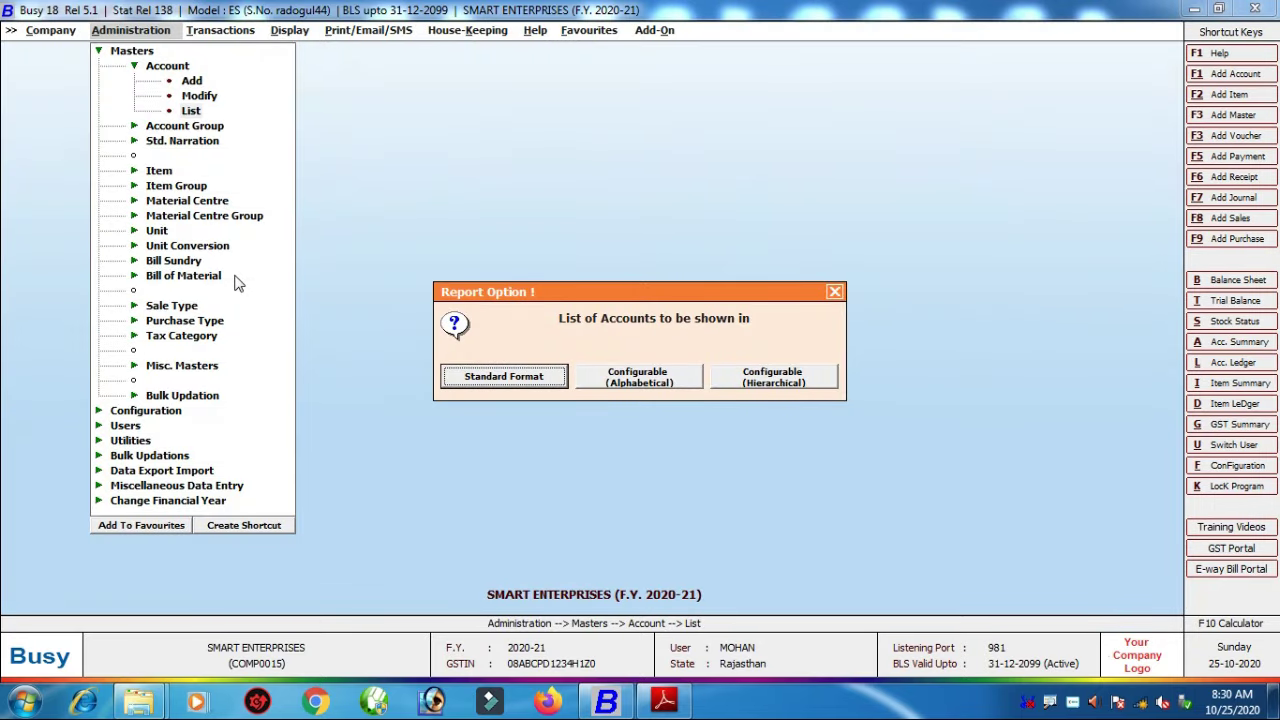
{"action": "key", "text": "Return"}
{"action": "key", "text": "Escape"}
{"action": "key", "text": "Up"}
{"action": "key", "text": "Up"}
{"action": "key", "text": "Return"}
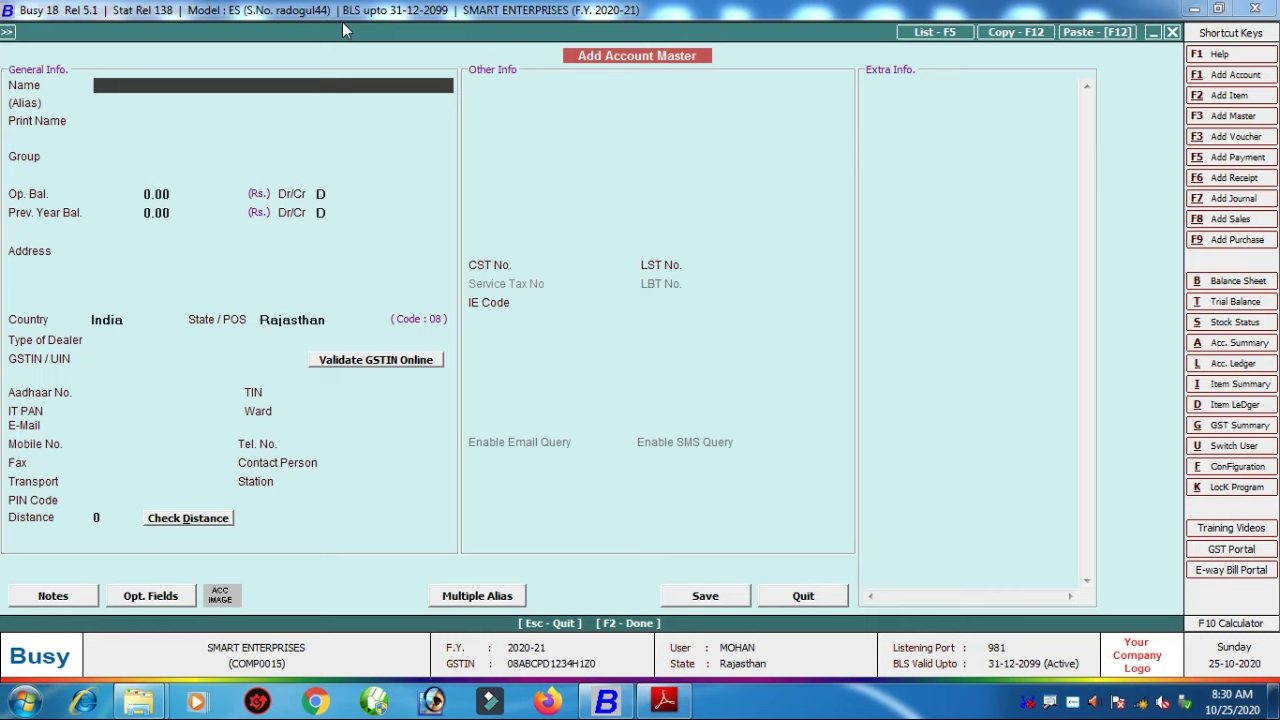
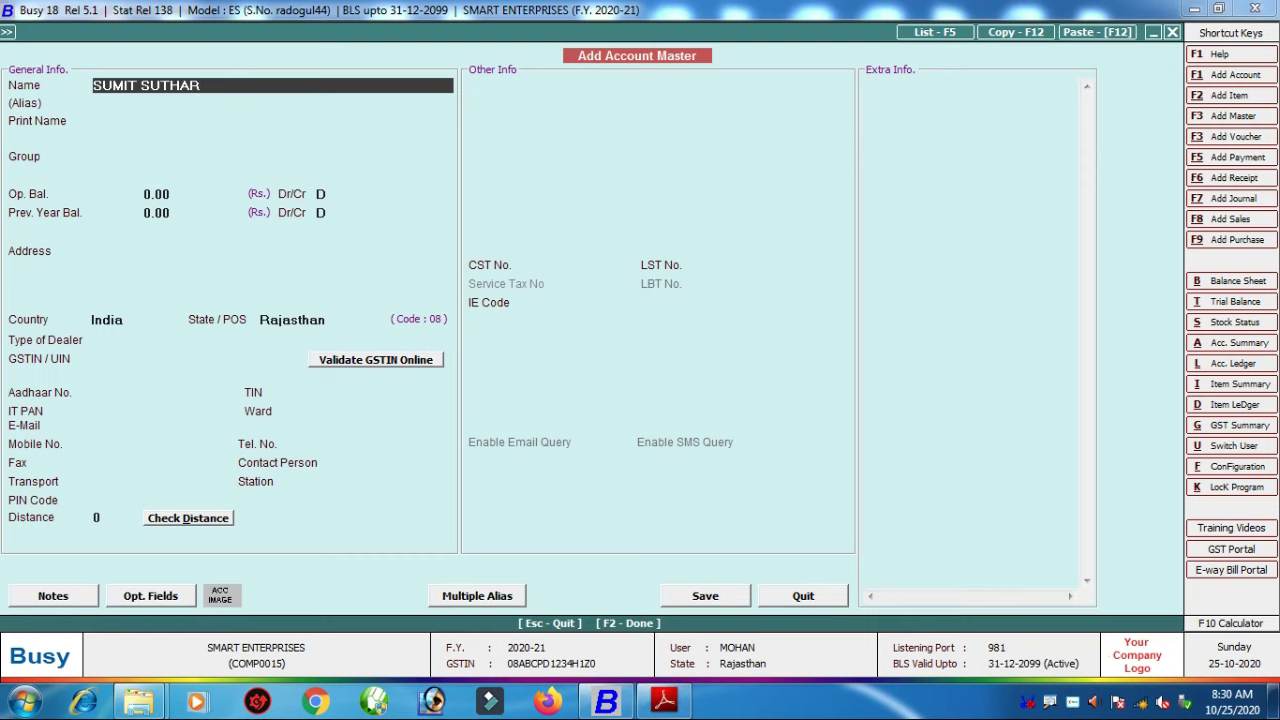
Step: Enter the account holder's full name as Name, leaving Alias blank and Print Name copied automatically
{"action": "key", "text": "Return"}
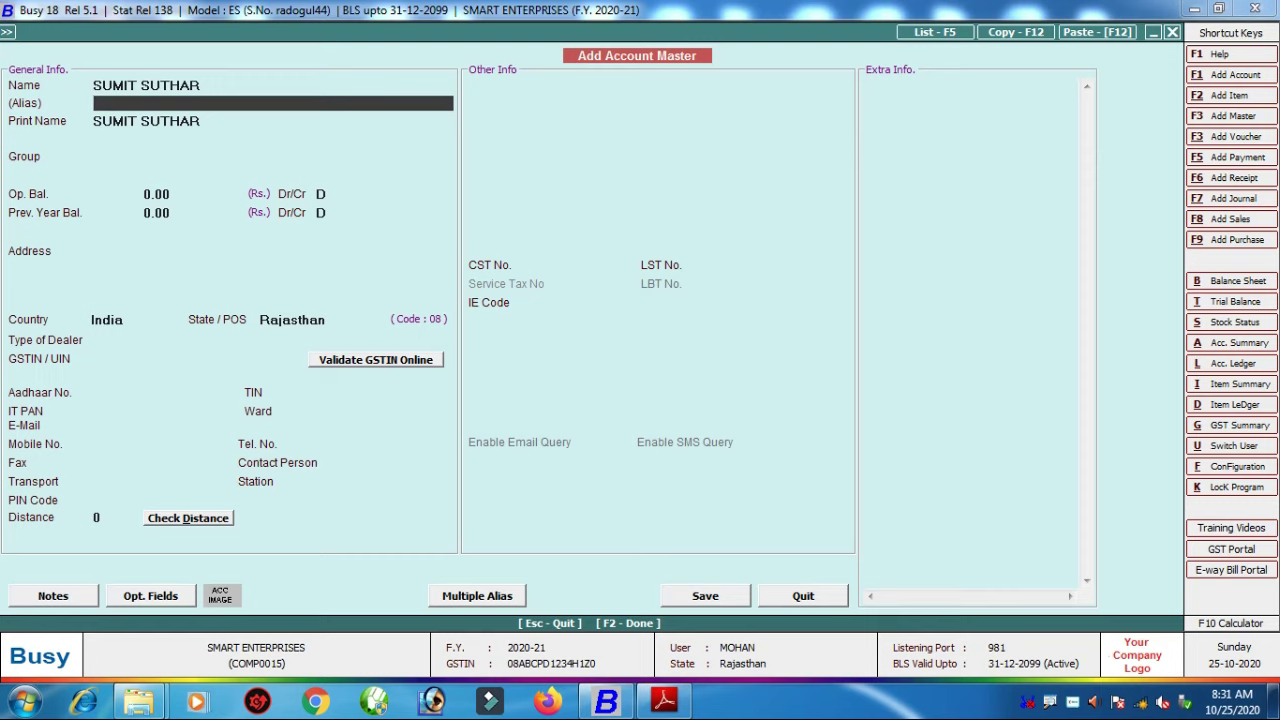
{"action": "key", "text": "Return"}
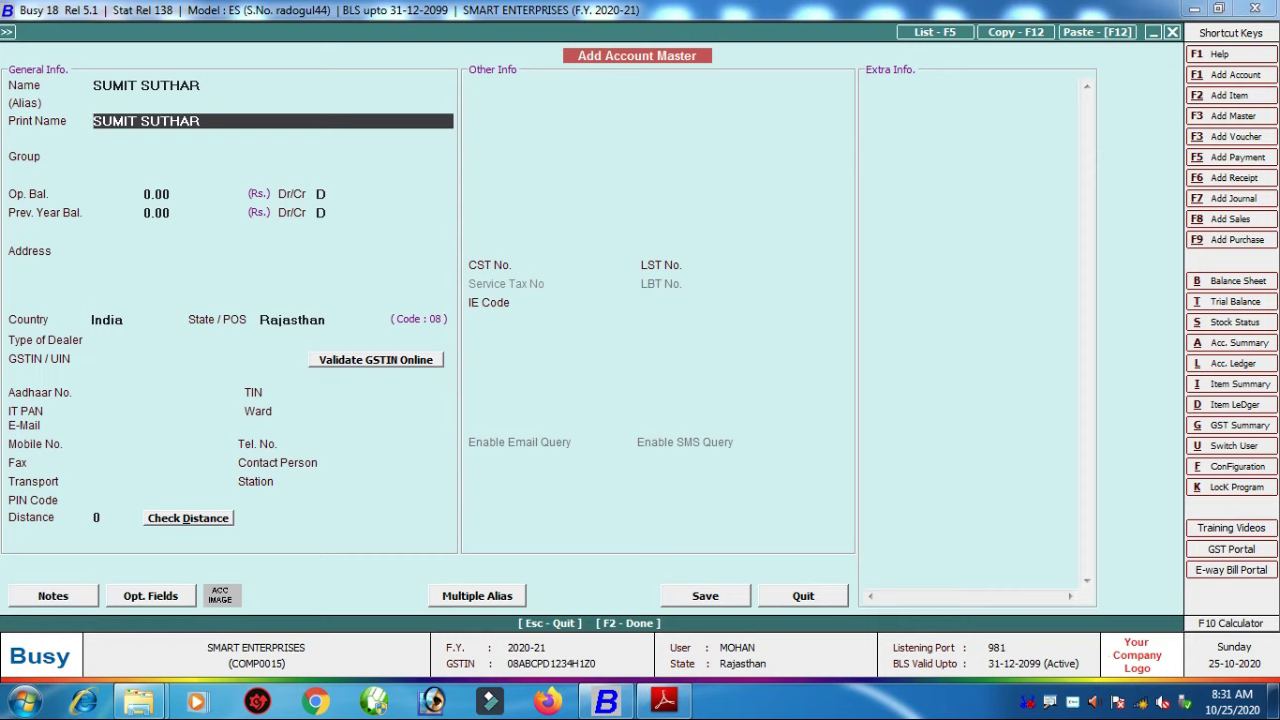
{"action": "key", "text": "Return"}
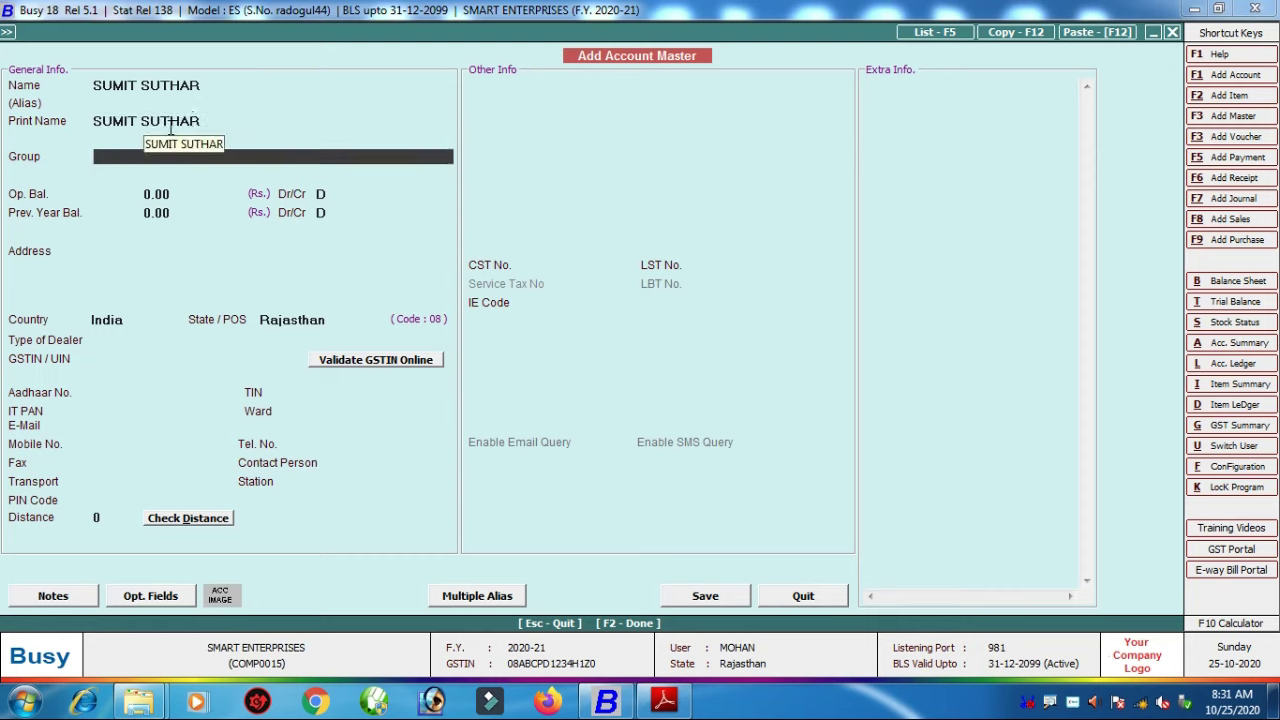
Step: Clear the Group filter and browse the full account group list down to Capital Account
{"action": "type", "text": "F"}
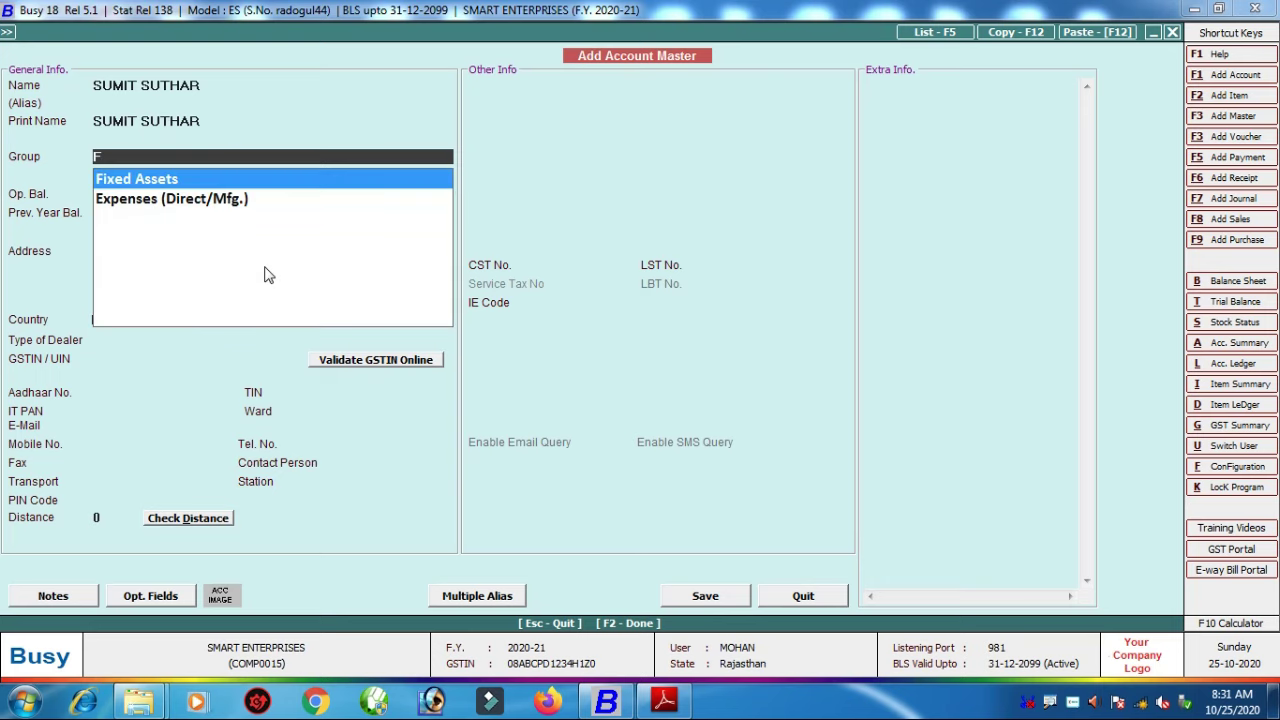
{"action": "key", "text": "BackSpace"}
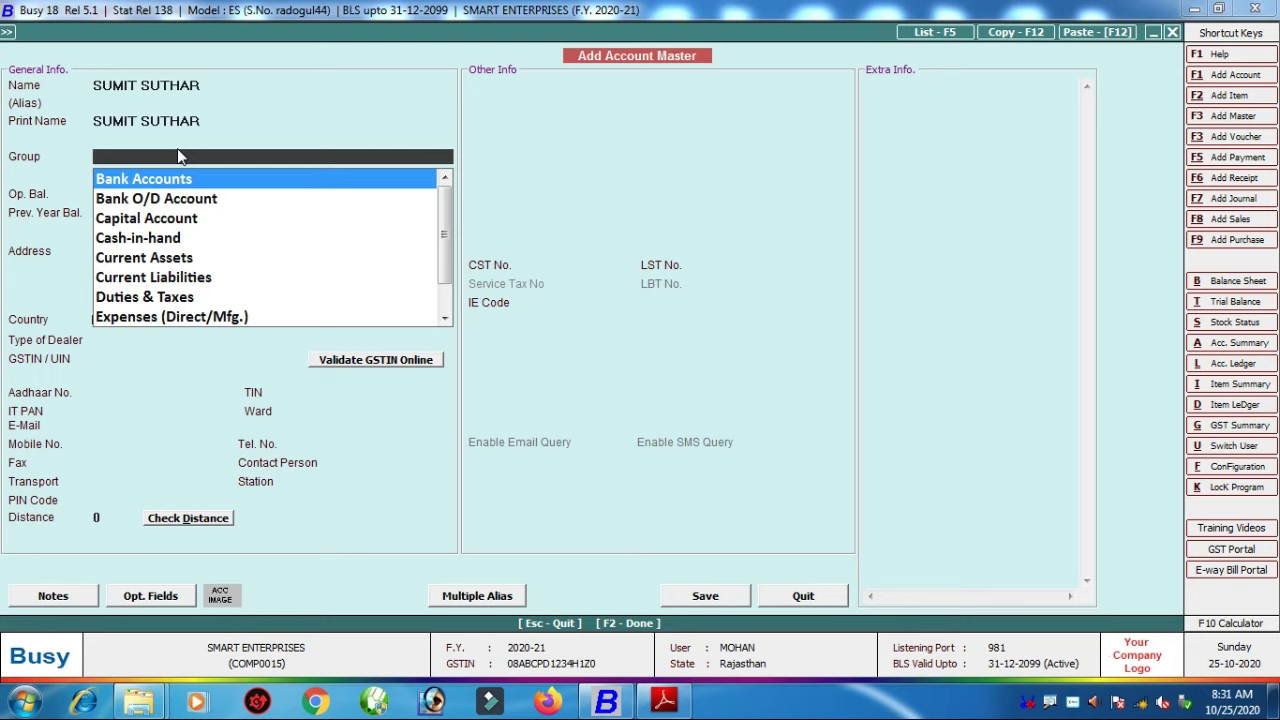
{"action": "key", "text": "Down"}
{"action": "key", "text": "Down"}
{"action": "key", "text": "Down"}
{"action": "key", "text": "Down"}
{"action": "key", "text": "Down"}
{"action": "key", "text": "Down"}
{"action": "key", "text": "Down"}
{"action": "key", "text": "Down"}
{"action": "key", "text": "Down"}
{"action": "key", "text": "Down"}
{"action": "key", "text": "Down"}
{"action": "key", "text": "Down"}
{"action": "key", "text": "Down"}
{"action": "key", "text": "Down"}
{"action": "key", "text": "Down"}
{"action": "key", "text": "Down"}
{"action": "key", "text": "Down"}
{"action": "key", "text": "Down"}
{"action": "key", "text": "Down"}
{"action": "key", "text": "Down"}
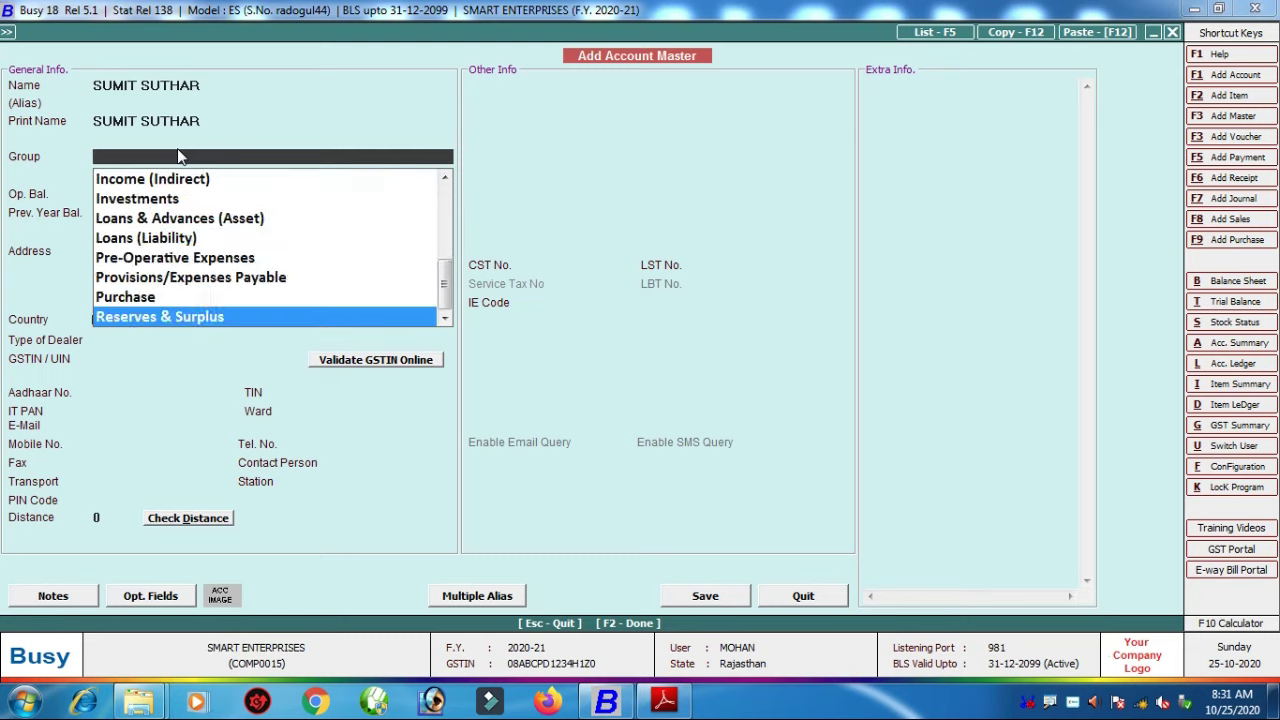
{"action": "key", "text": "Up"}
{"action": "key", "text": "Up"}
{"action": "key", "text": "Up"}
{"action": "key", "text": "Up"}
{"action": "key", "text": "Up"}
{"action": "key", "text": "Up"}
{"action": "key", "text": "Up"}
{"action": "key", "text": "Up"}
{"action": "key", "text": "Up"}
{"action": "key", "text": "Up"}
{"action": "key", "text": "Up"}
{"action": "key", "text": "Up"}
{"action": "key", "text": "Up"}
{"action": "key", "text": "Up"}
{"action": "key", "text": "Up"}
{"action": "key", "text": "Up"}
{"action": "key", "text": "Up"}
{"action": "key", "text": "Up"}
{"action": "key", "text": "Up"}
{"action": "key", "text": "Up"}
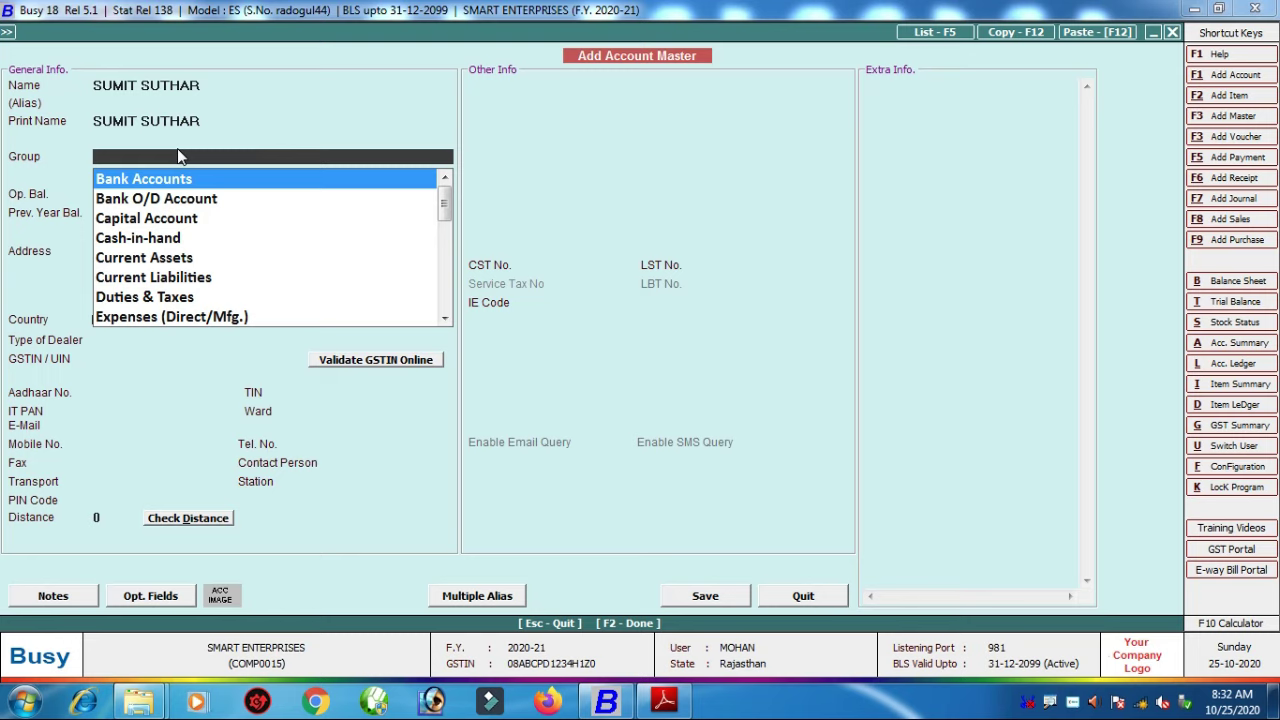
{"action": "key", "text": "Down"}
{"action": "key", "text": "Down"}
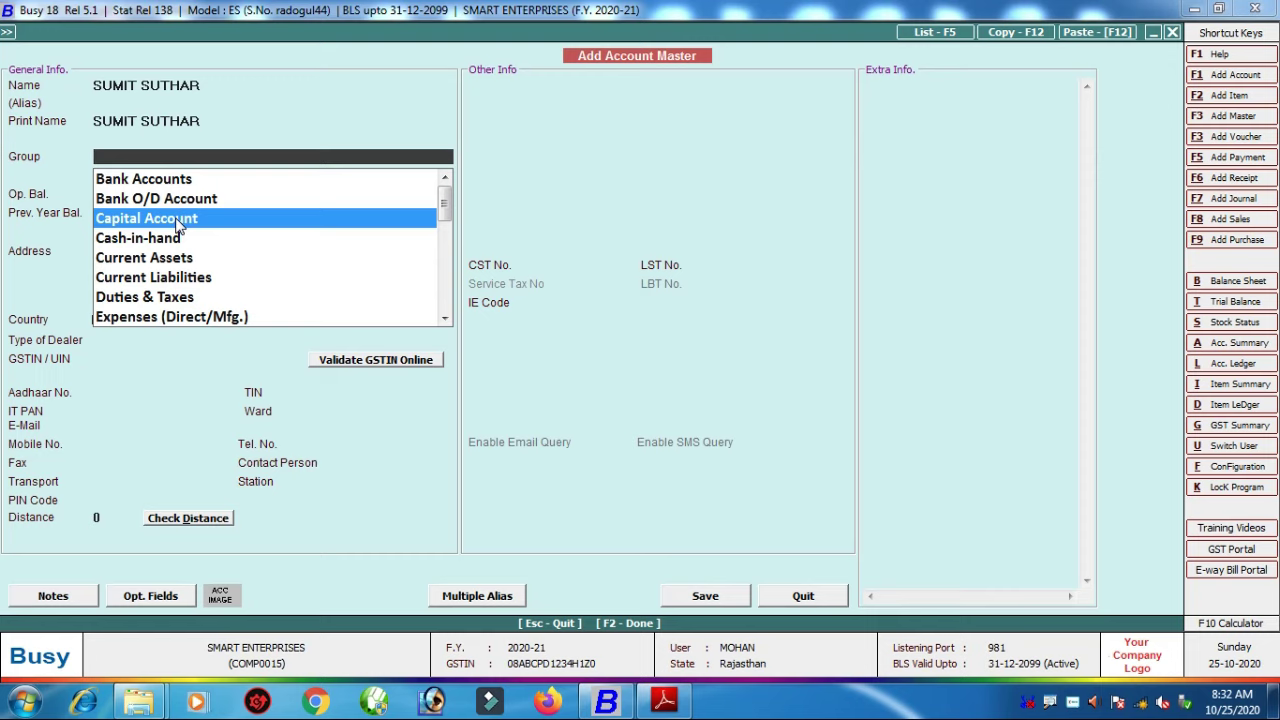
Step: Assign the account to Capital Account, keeping opening and previous-year balances at 0.00 credit
{"action": "left_click", "coordinate": [176, 220]}
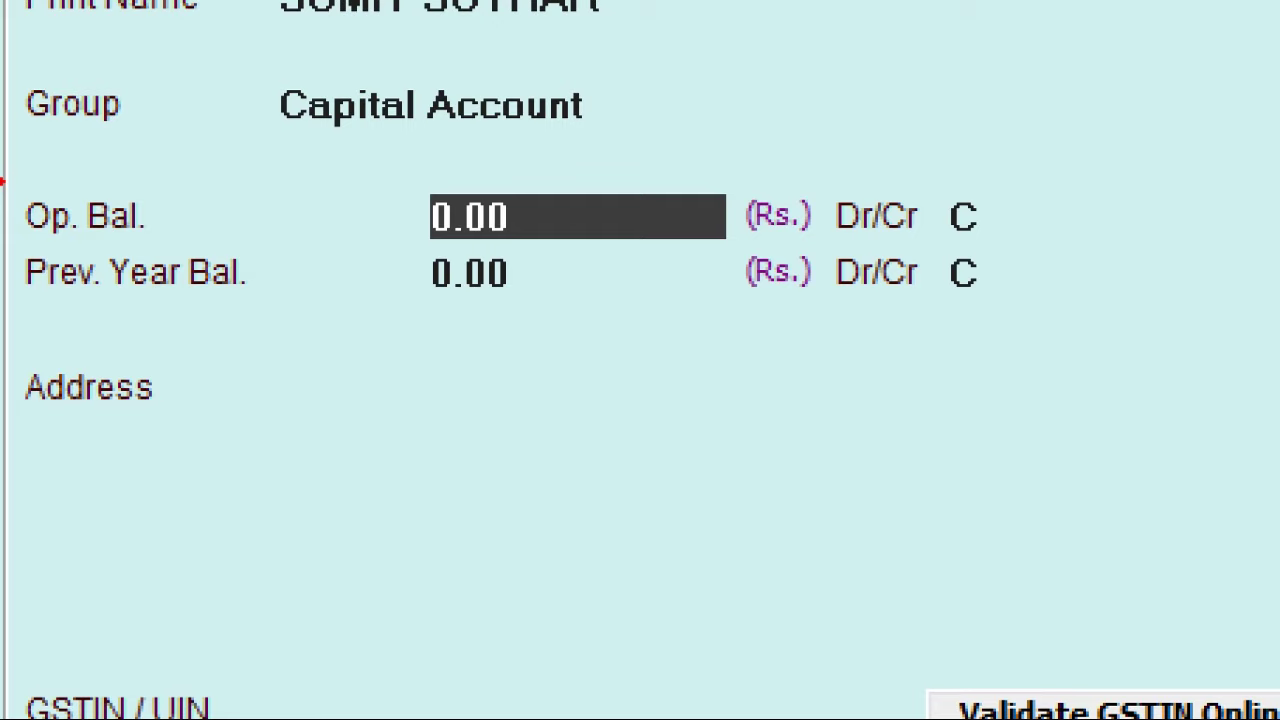
{"action": "key", "text": "Return"}
{"action": "key", "text": "Return"}
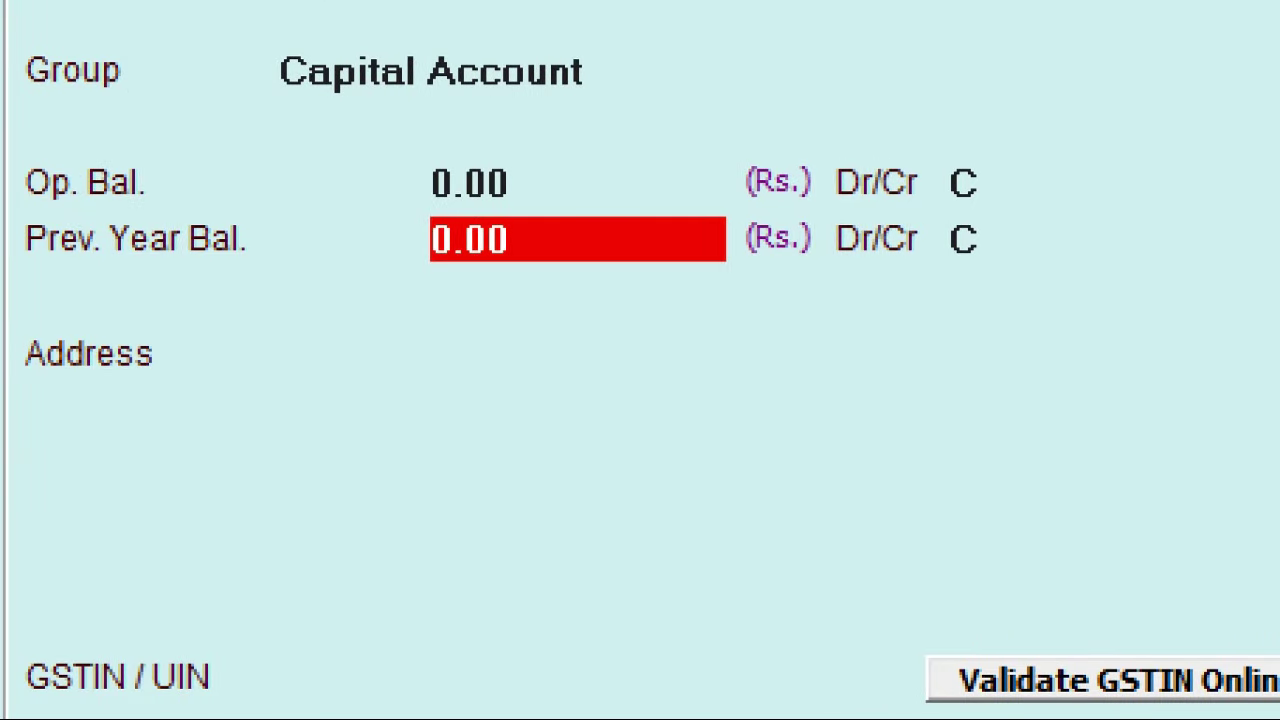
{"action": "key", "text": "Return"}
{"action": "key", "text": "Return"}
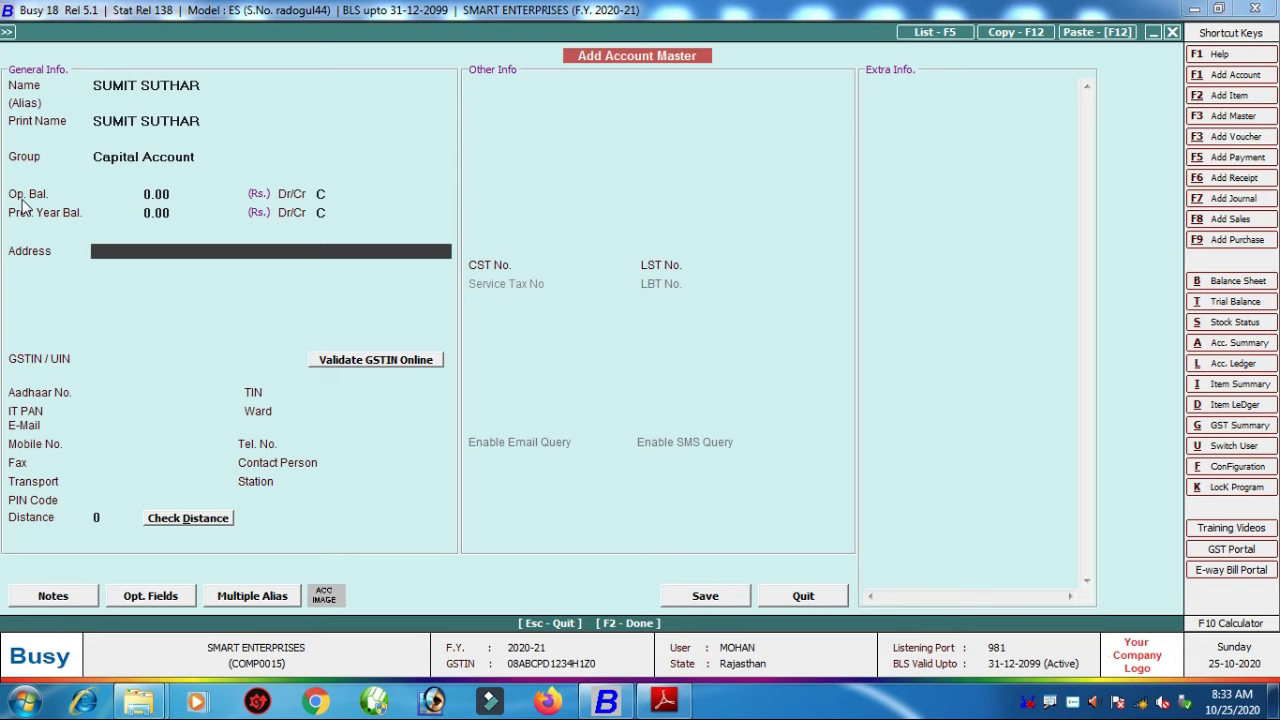
Step: Leave the address, GSTIN and contact fields empty and save the account master
{"action": "key", "text": "Return"}
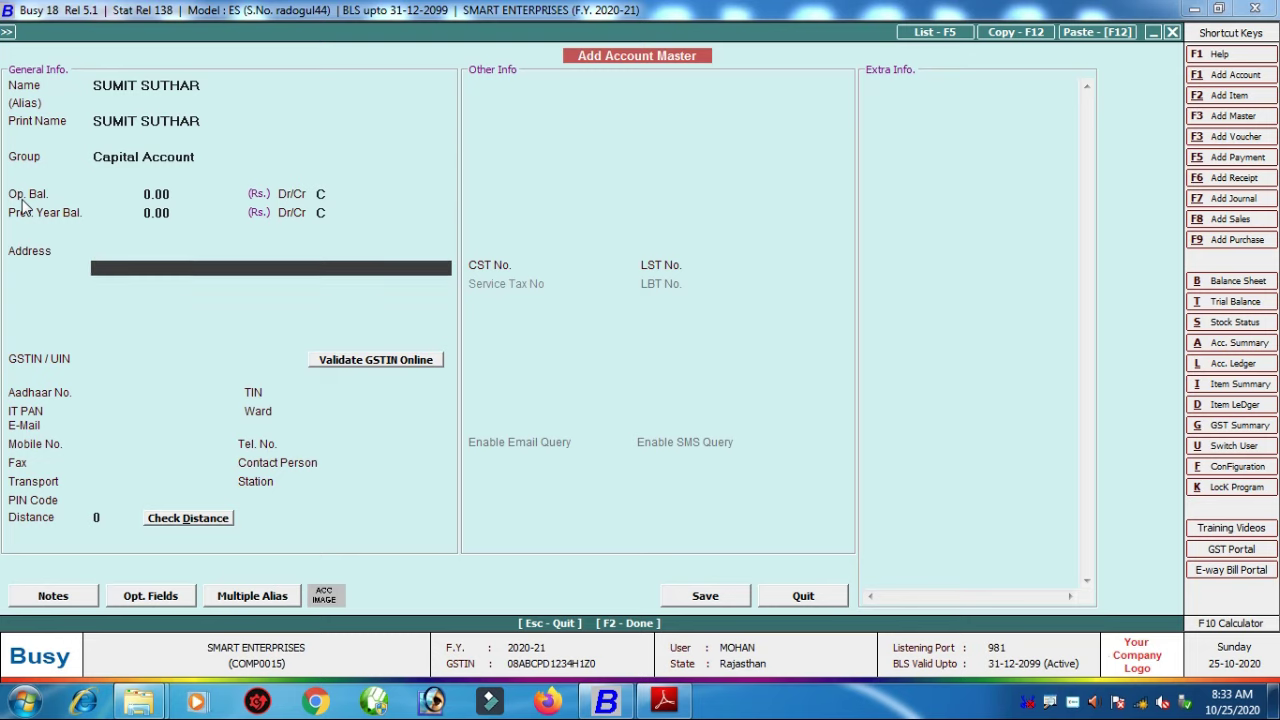
{"action": "key", "text": "Return"}
{"action": "key", "text": "Return"}
{"action": "key", "text": "Return"}
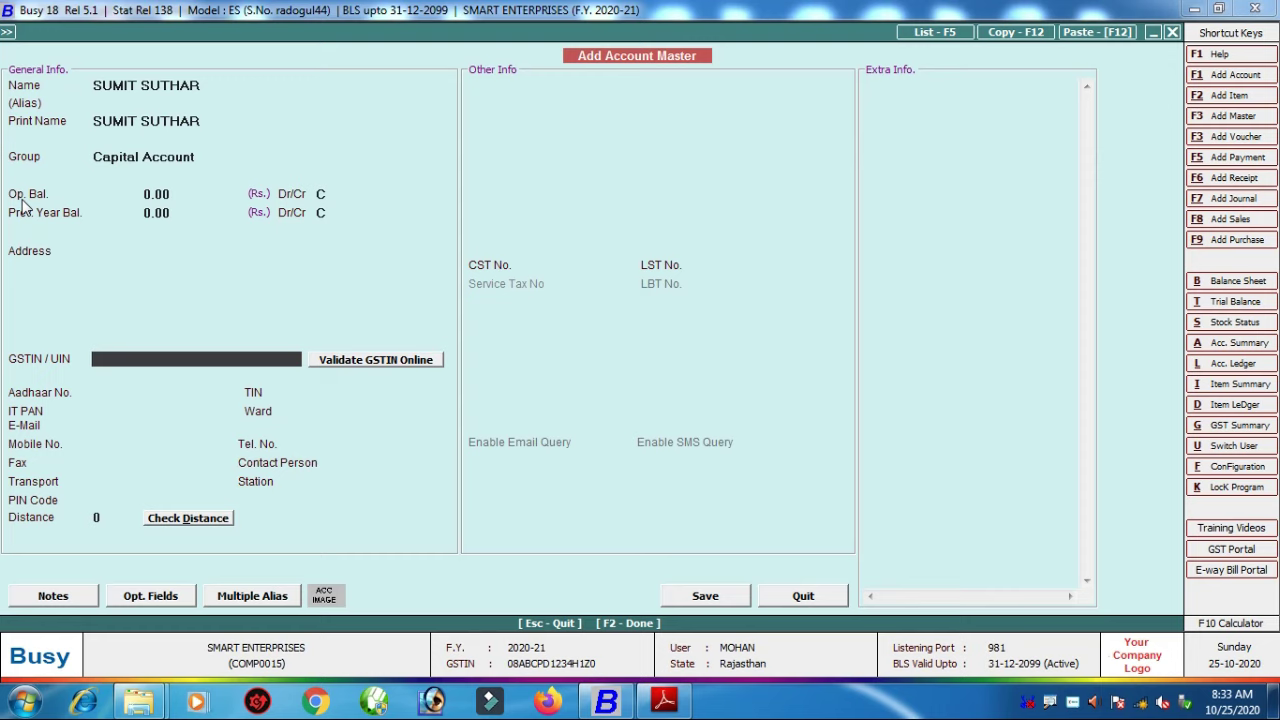
{"action": "key", "text": "Return"}
{"action": "key", "text": "Return"}
{"action": "key", "text": "Return"}
{"action": "key", "text": "Return"}
{"action": "key", "text": "Return"}
{"action": "key", "text": "Return"}
{"action": "key", "text": "Return"}
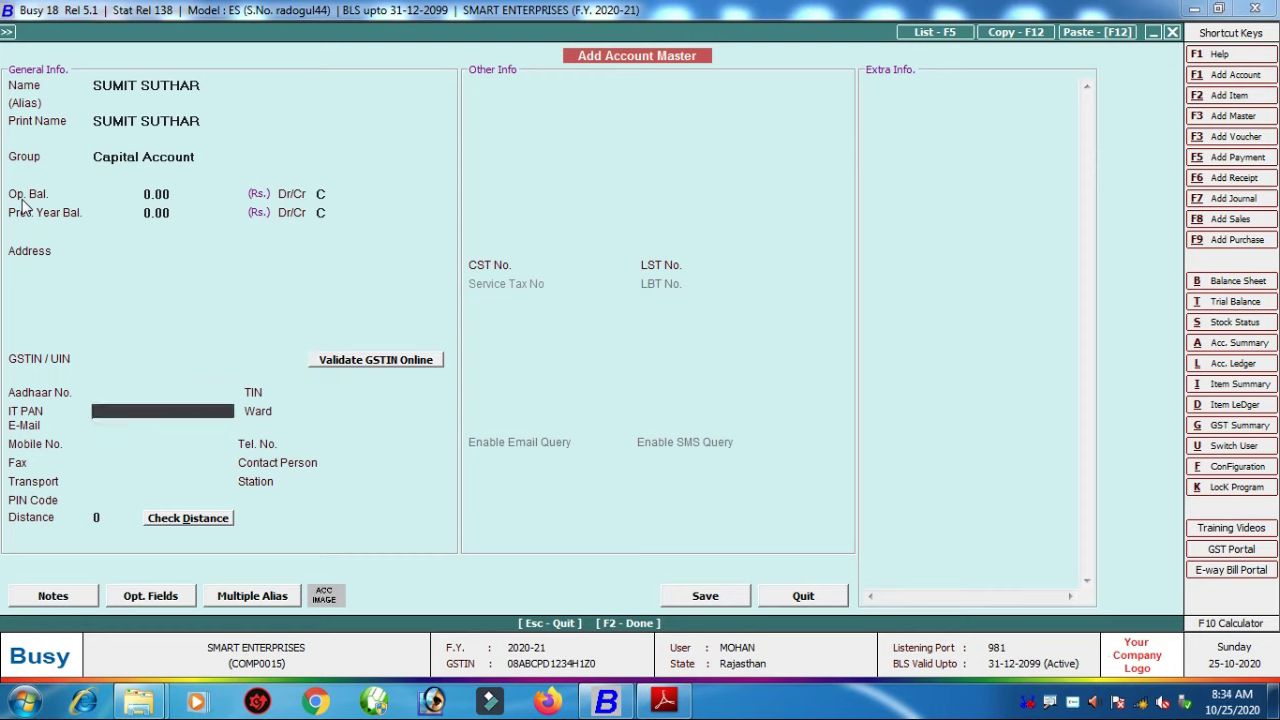
{"action": "key", "text": "Return"}
{"action": "key", "text": "Return"}
{"action": "key", "text": "Return"}
{"action": "key", "text": "Return"}
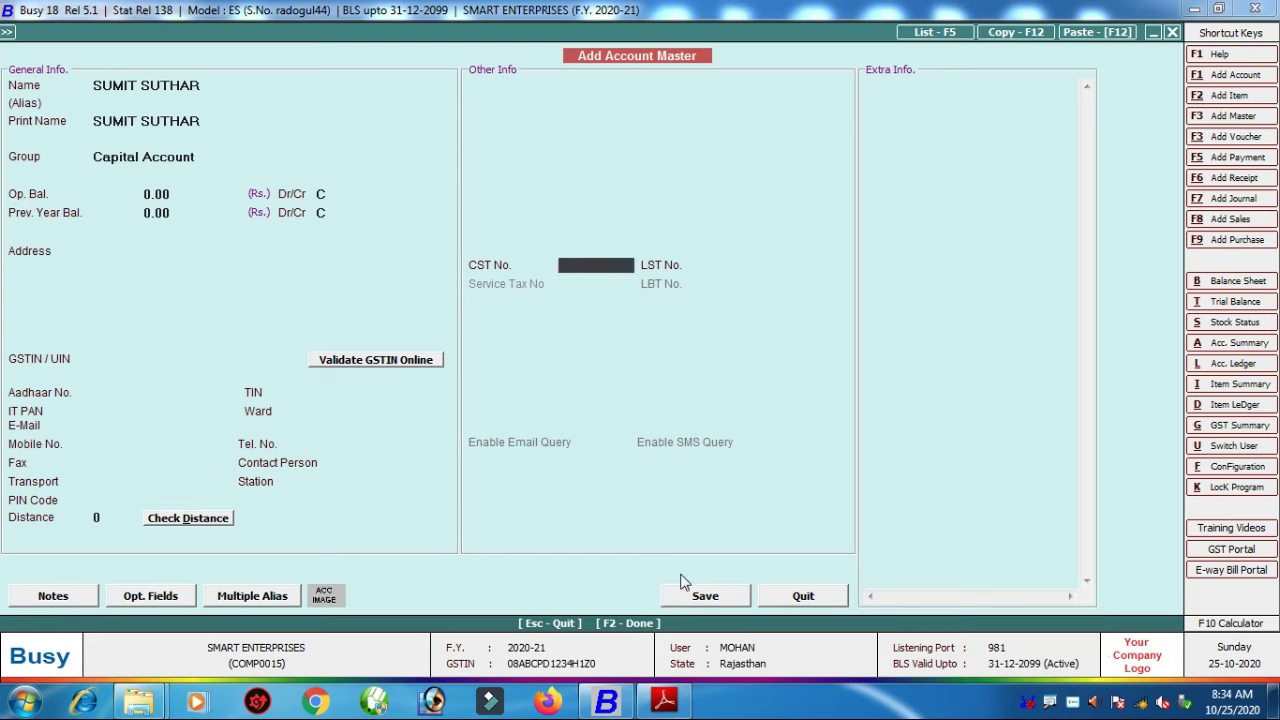
{"action": "left_click", "coordinate": [717, 597]}
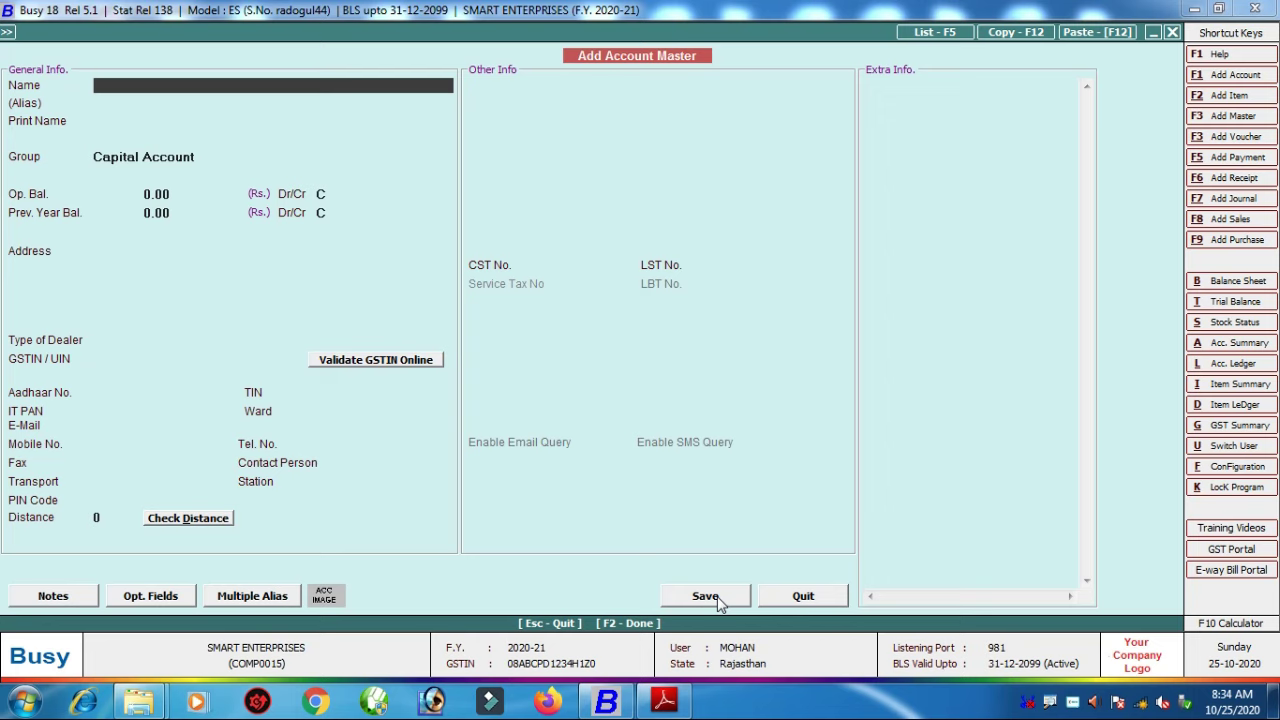
Step: Show the 1st PURCHASE.pdf invoice from Shyam Brothers in Adobe Reader at its goods table
{"action": "left_click", "coordinate": [664, 701]}
{"action": "scroll", "coordinate": [590, 400], "scroll_direction": "up", "scroll_amount": 3}
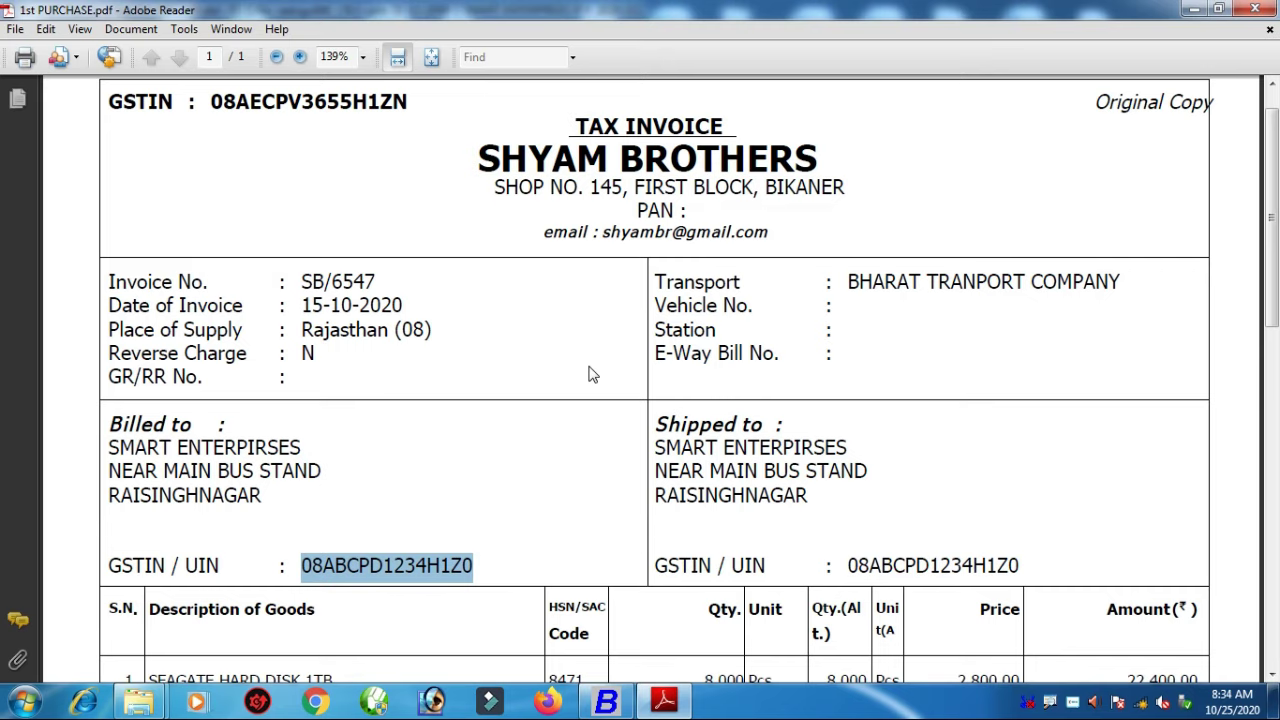
{"action": "scroll", "coordinate": [414, 471], "scroll_direction": "down", "scroll_amount": 8}
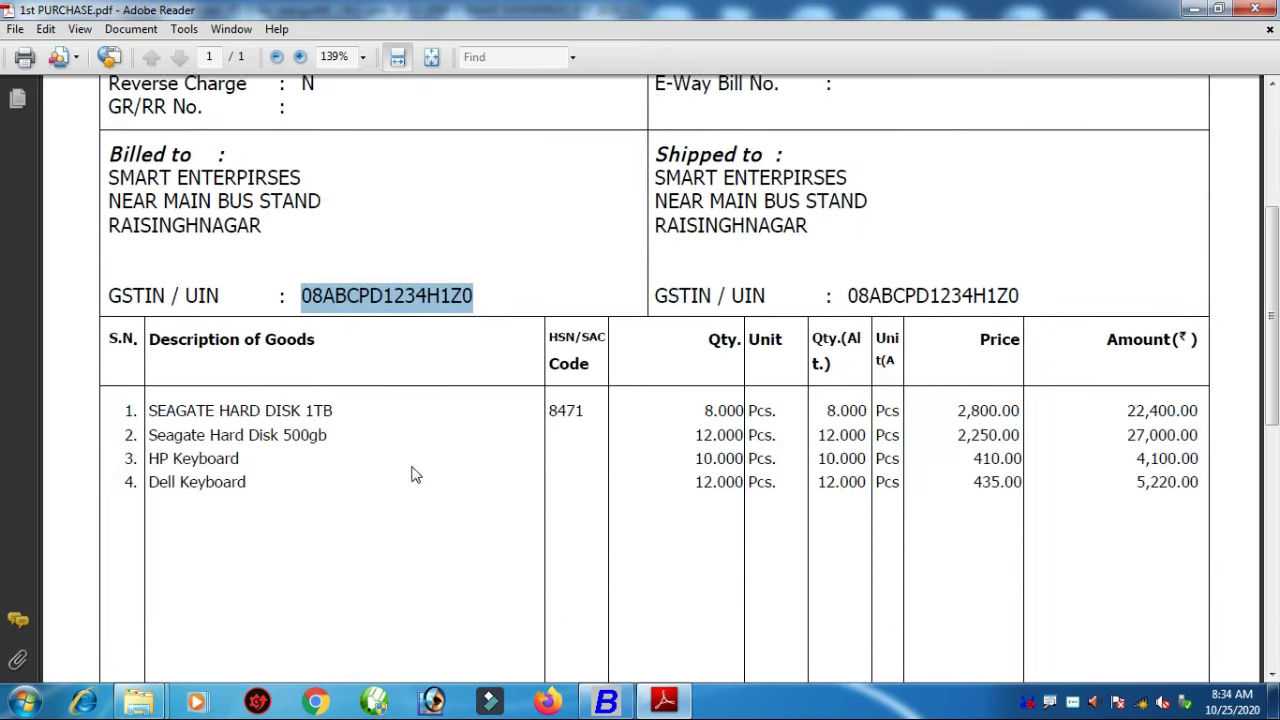